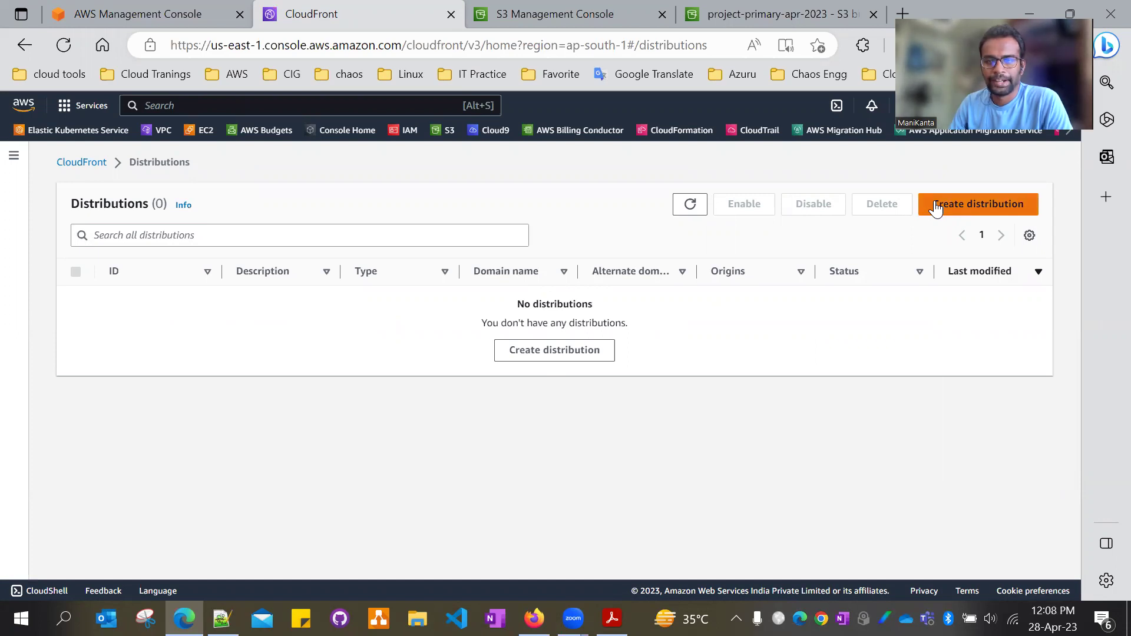
Step: Open the details of "cloud front ppt.pdf" from the project-primary-apr-2023 bucket in a new browser tab
{"action": "left_click", "coordinate": [583, 13]}
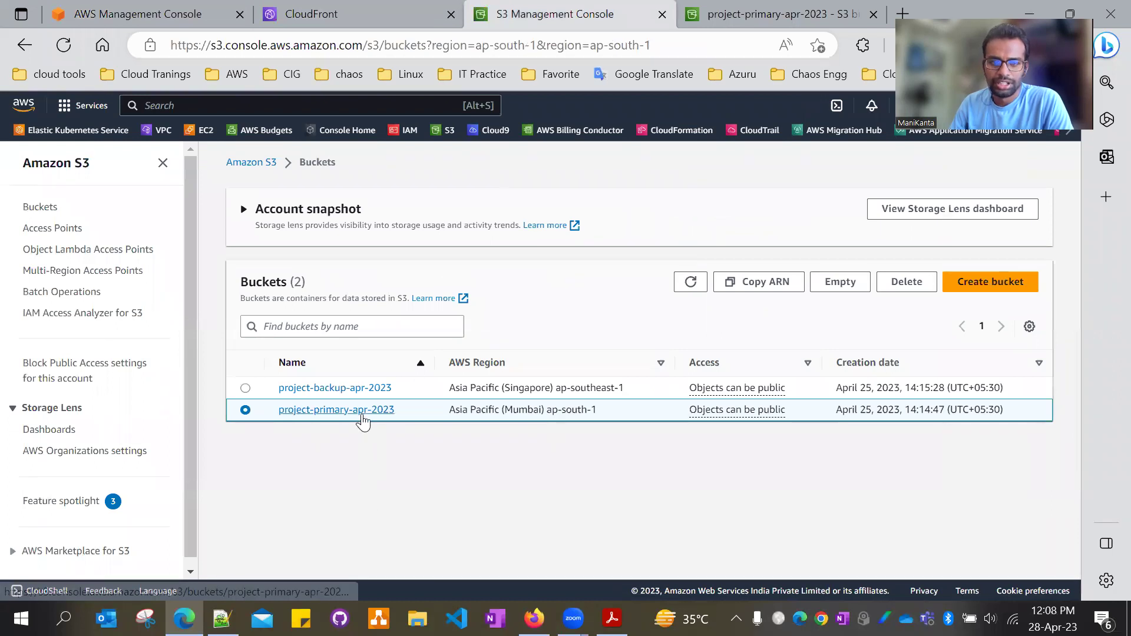
{"action": "left_click", "coordinate": [736, 18]}
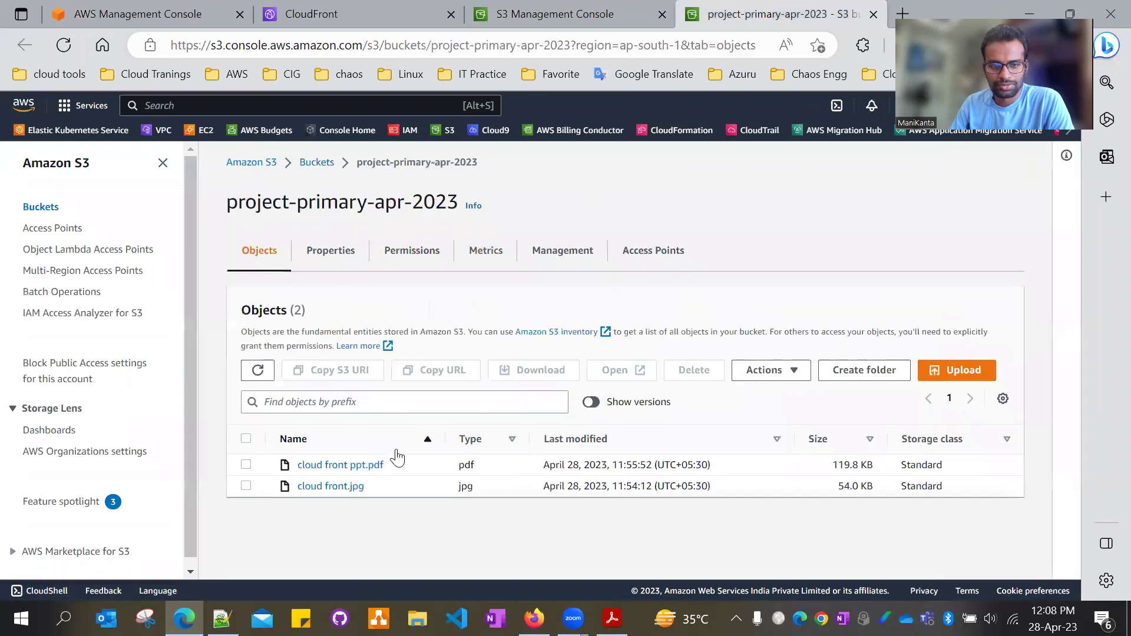
{"action": "right_click", "coordinate": [349, 472]}
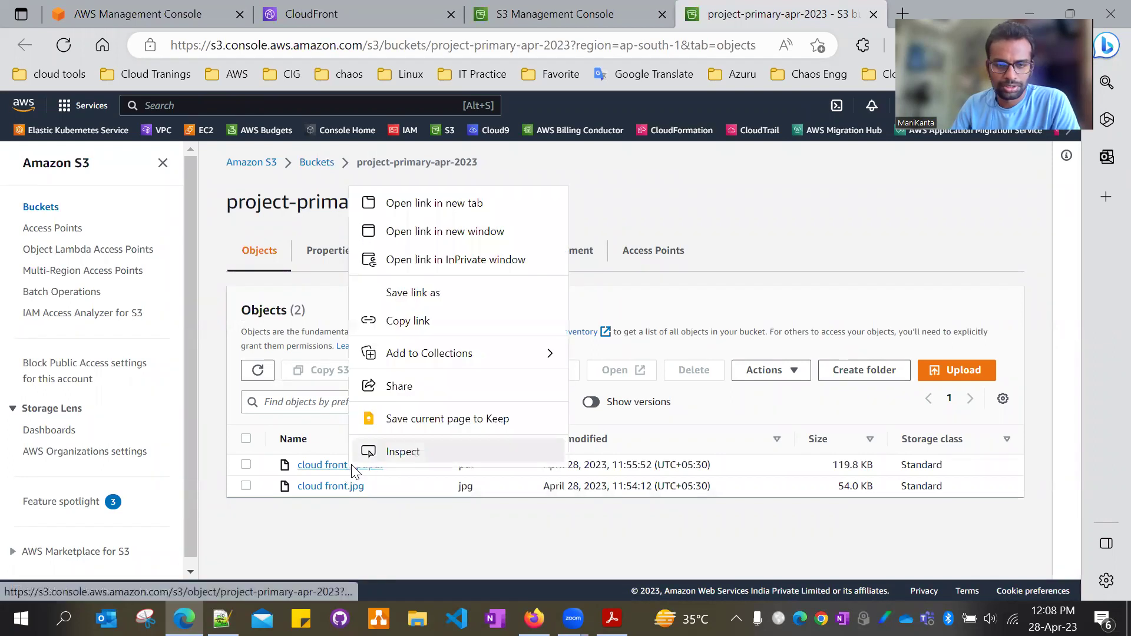
{"action": "left_click", "coordinate": [446, 203]}
{"action": "key", "text": "ctrl+Tab"}
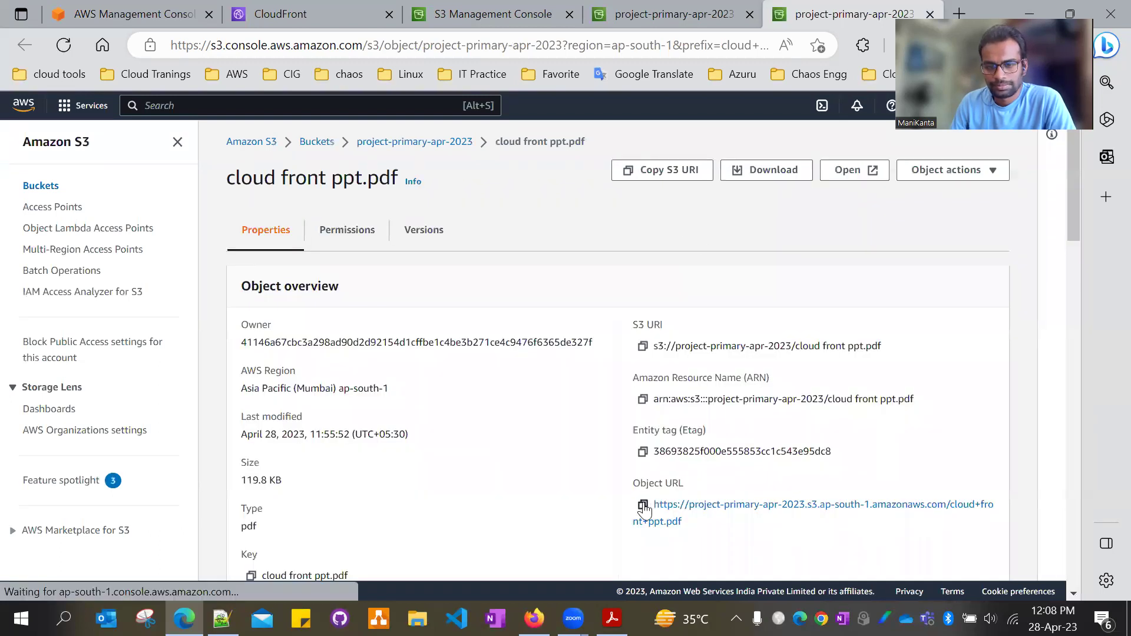
Step: Copy the object URL of cloud front ppt.pdf and load it in a new browser tab
{"action": "right_click", "coordinate": [644, 501]}
{"action": "scroll", "coordinate": [645, 494], "scroll_direction": "down", "scroll_amount": 1}
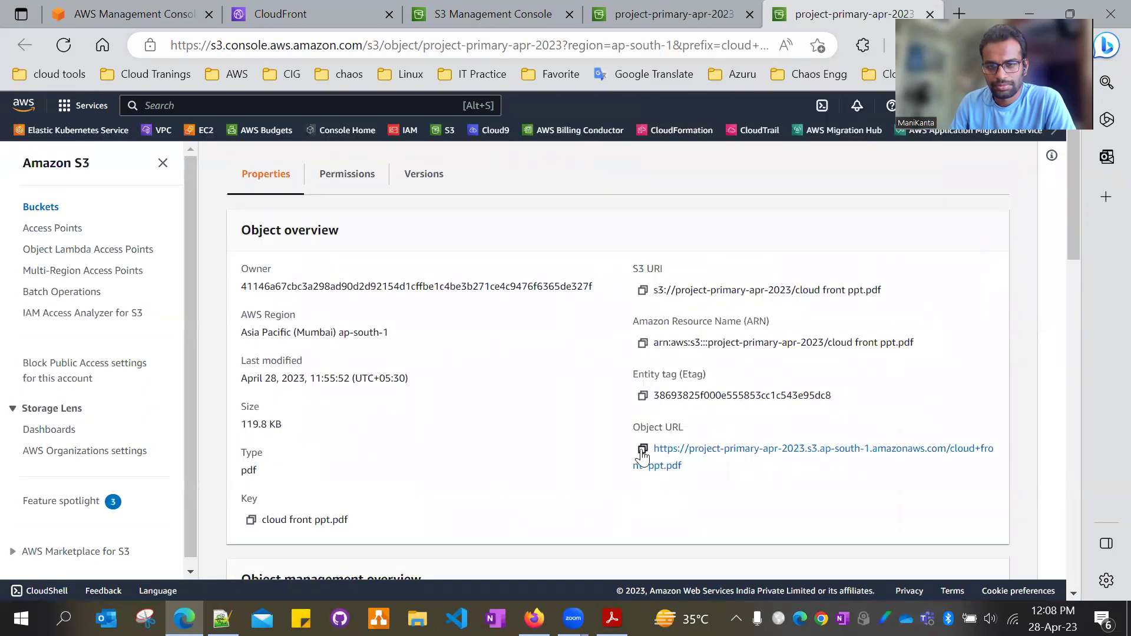
{"action": "right_click", "coordinate": [642, 104]}
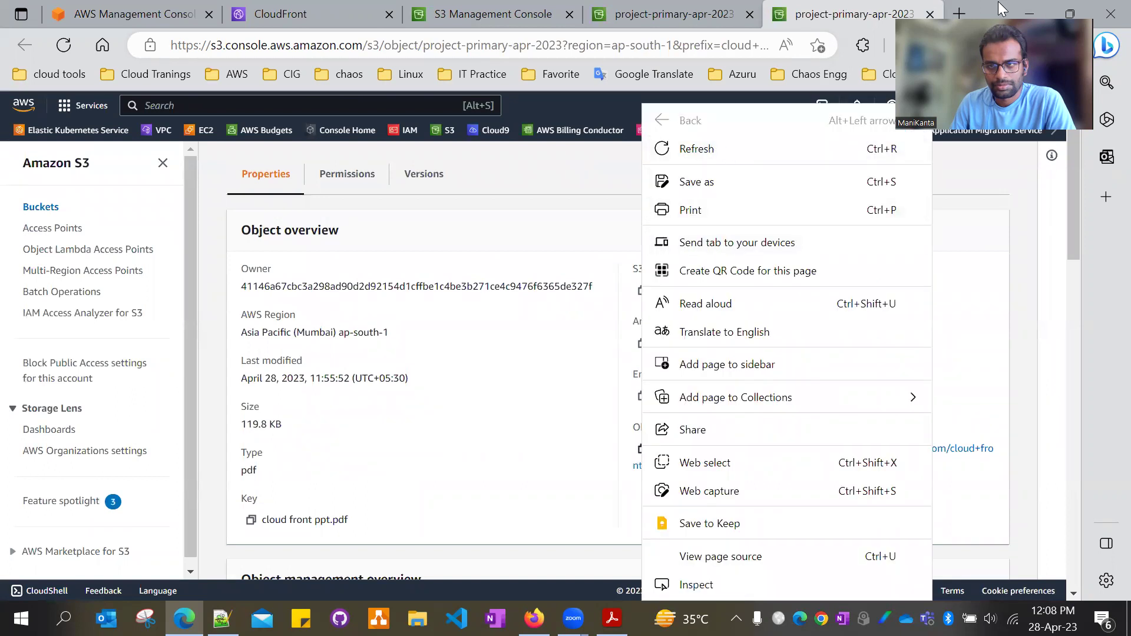
{"action": "left_click", "coordinate": [959, 14]}
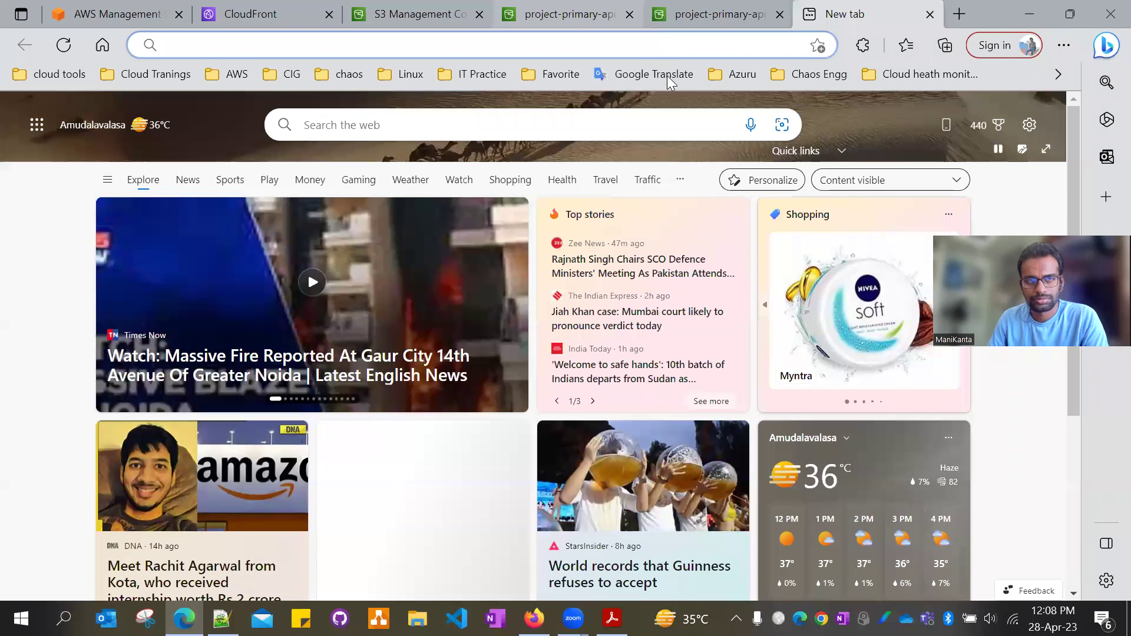
{"action": "right_click", "coordinate": [532, 40]}
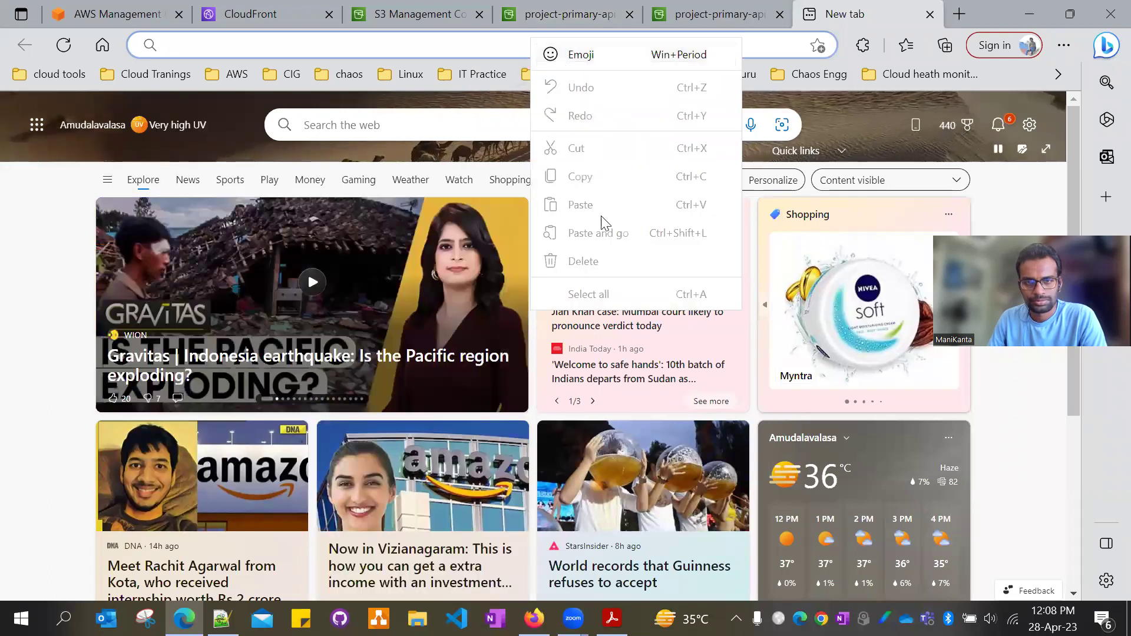
{"action": "left_click", "coordinate": [701, 15]}
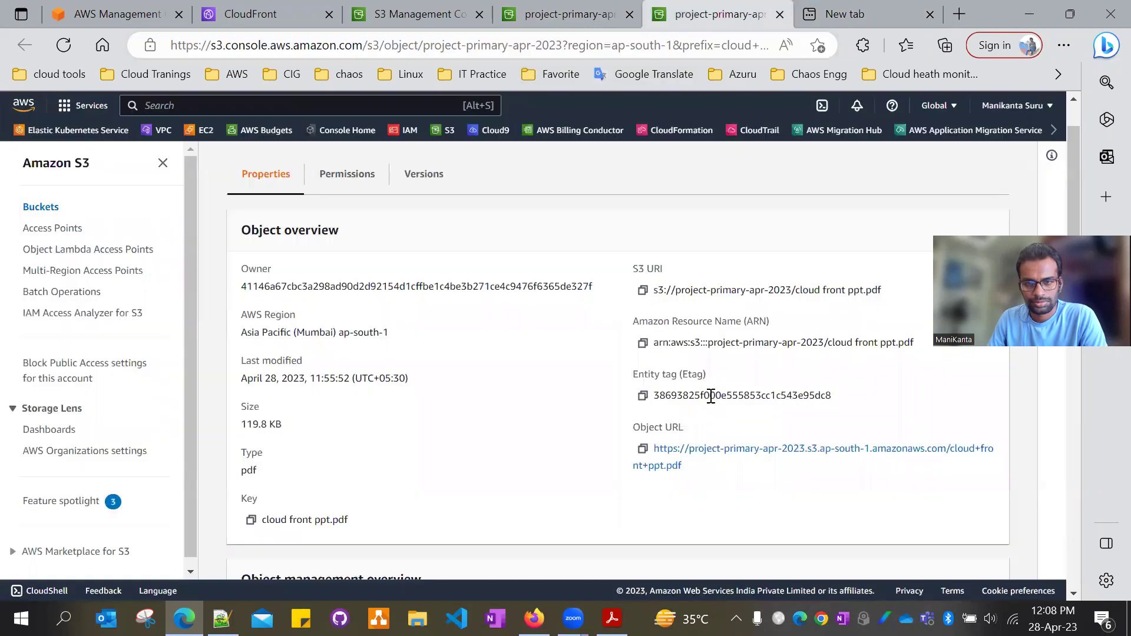
{"action": "left_click", "coordinate": [643, 448]}
{"action": "left_click", "coordinate": [848, 14]}
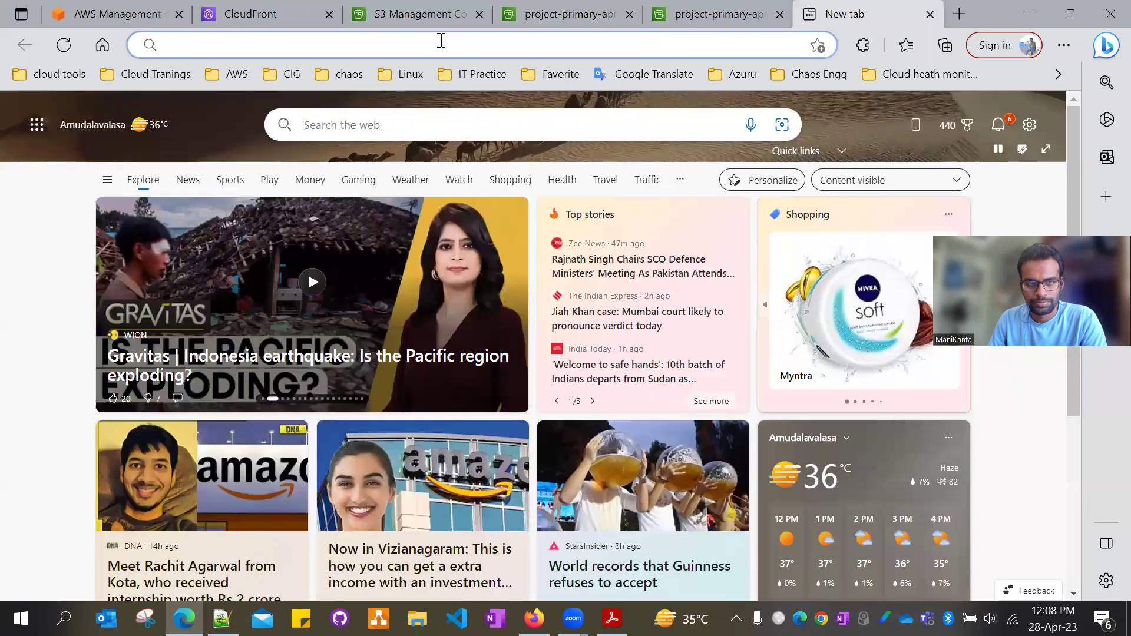
{"action": "key", "text": "ctrl+v"}
{"action": "key", "text": "Return"}
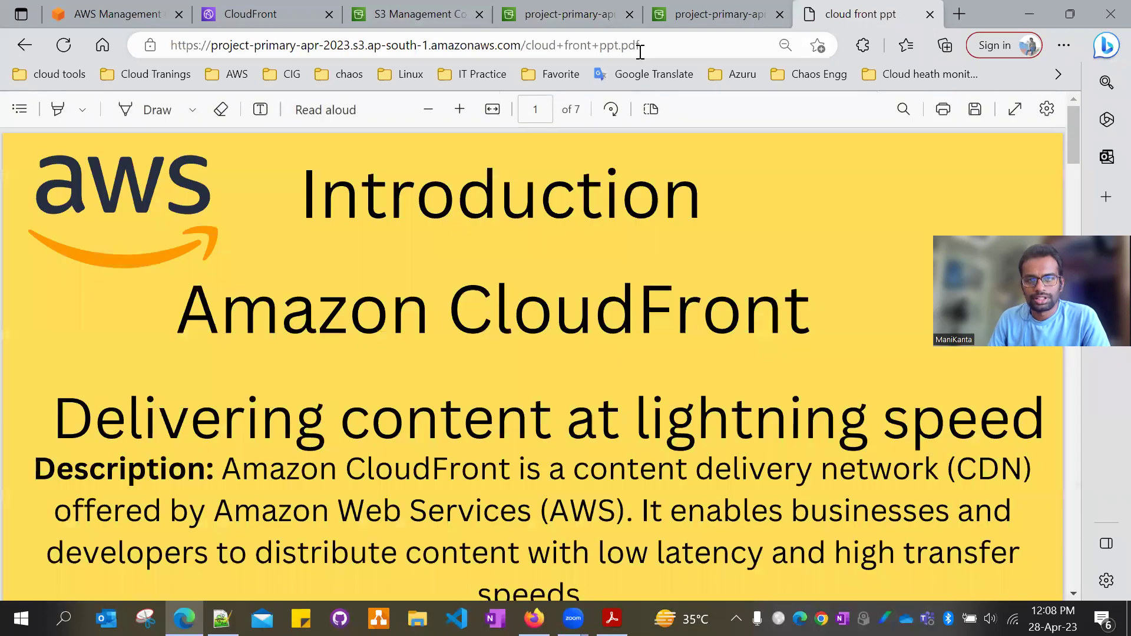
Step: Open the cloud front.jpg object in the project-primary-apr-2023 bucket, copy its object URL and load it in a new browser tab
{"action": "left_click", "coordinate": [693, 11]}
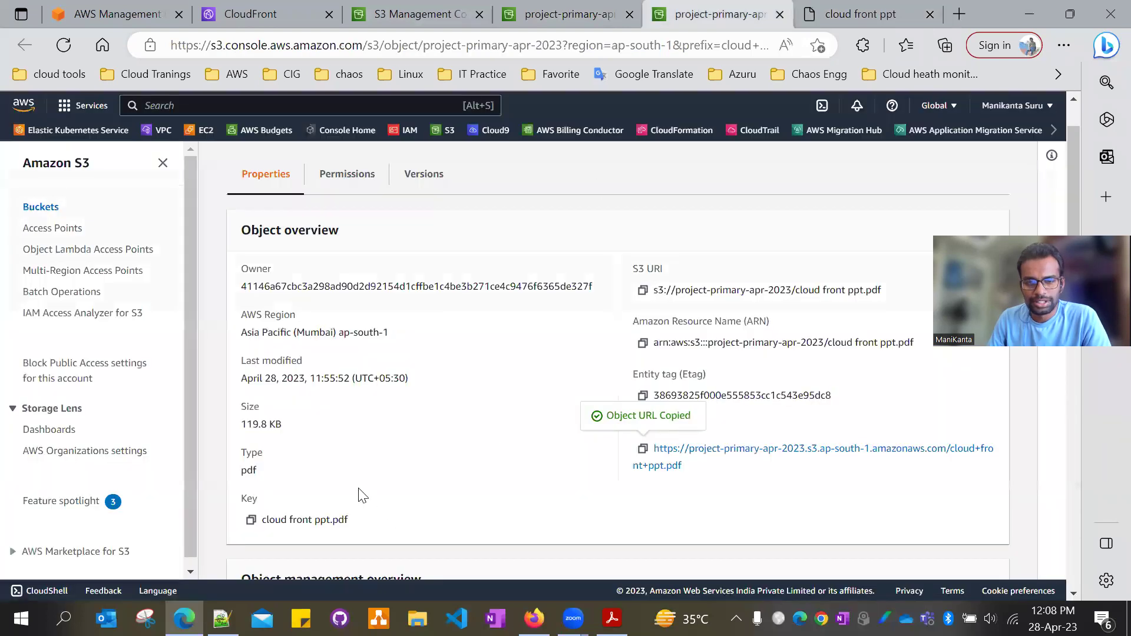
{"action": "left_click", "coordinate": [601, 9]}
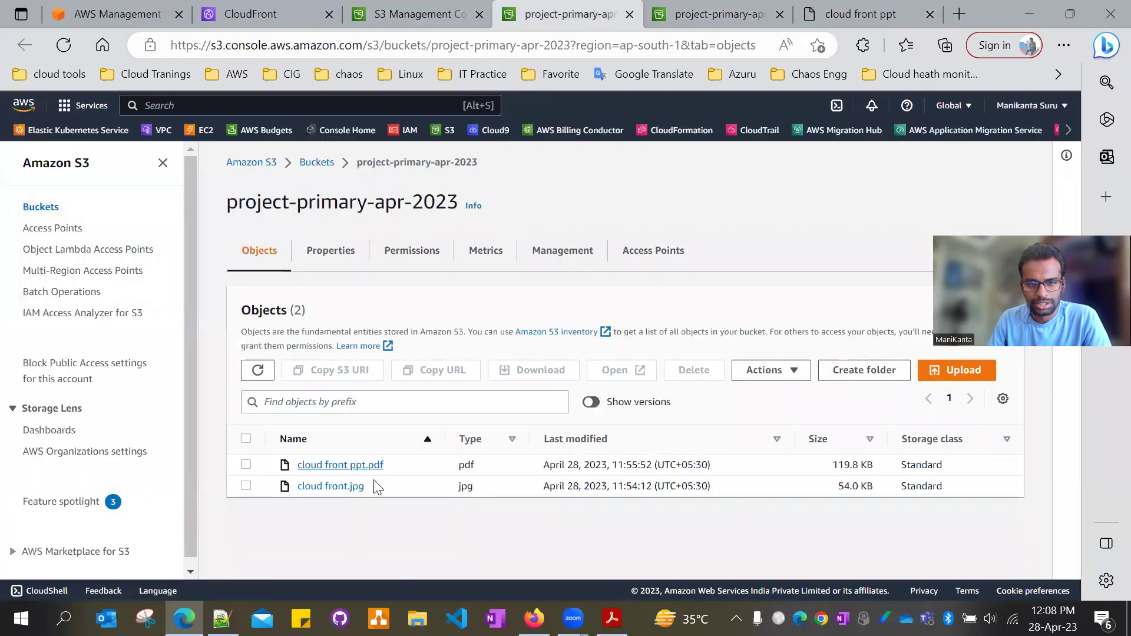
{"action": "left_click", "coordinate": [333, 486]}
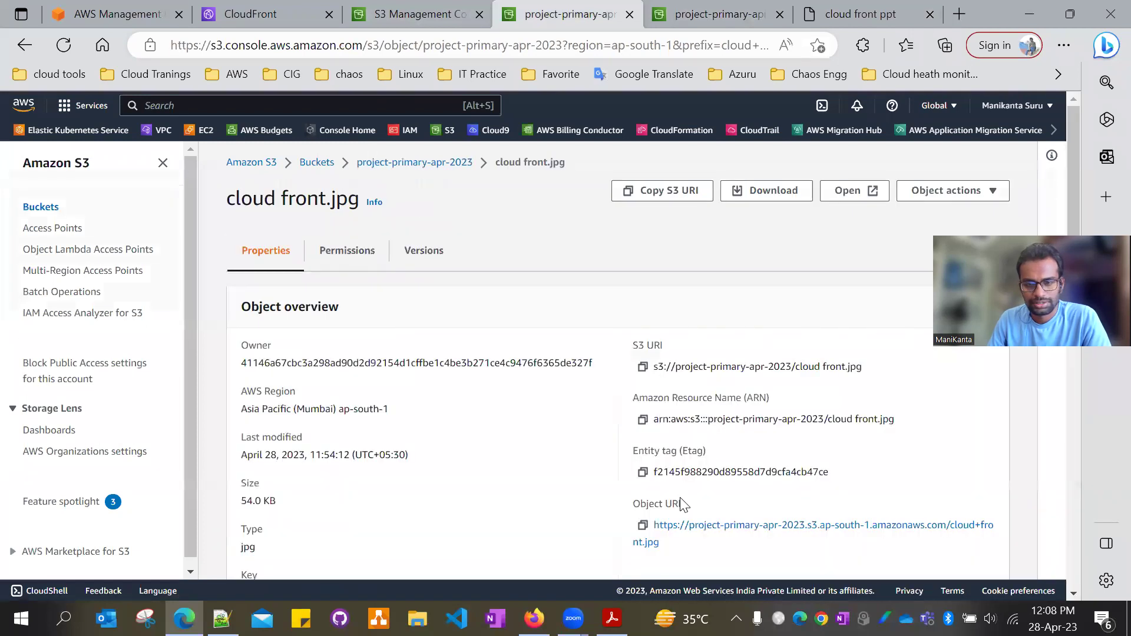
{"action": "left_click", "coordinate": [643, 525]}
{"action": "left_click", "coordinate": [957, 13]}
{"action": "key", "text": "ctrl+v"}
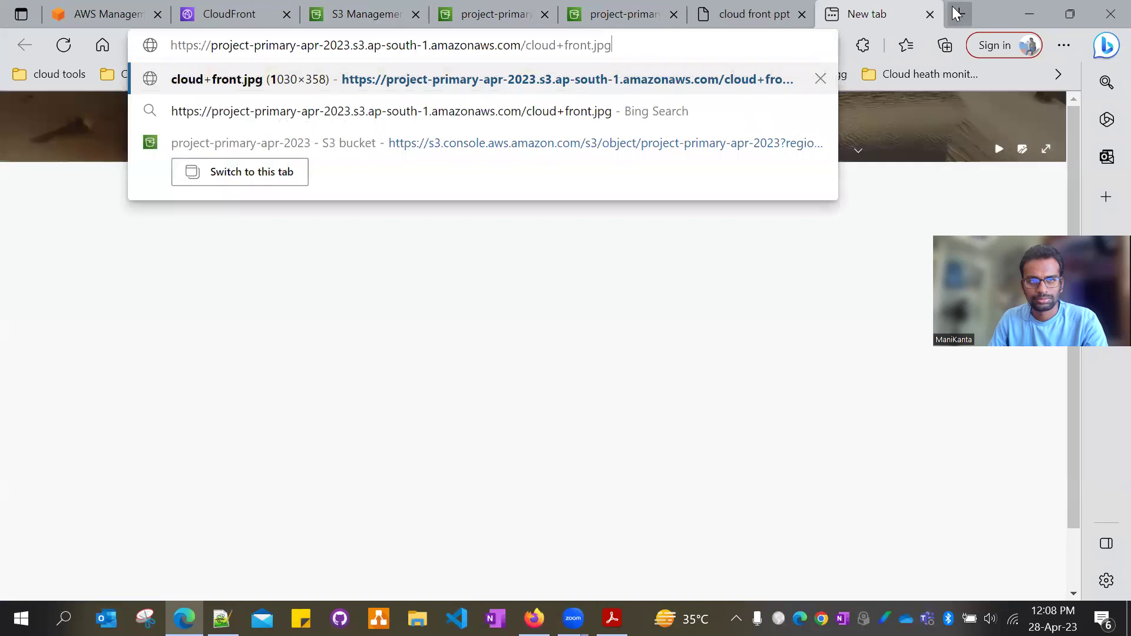
{"action": "key", "text": "Return"}
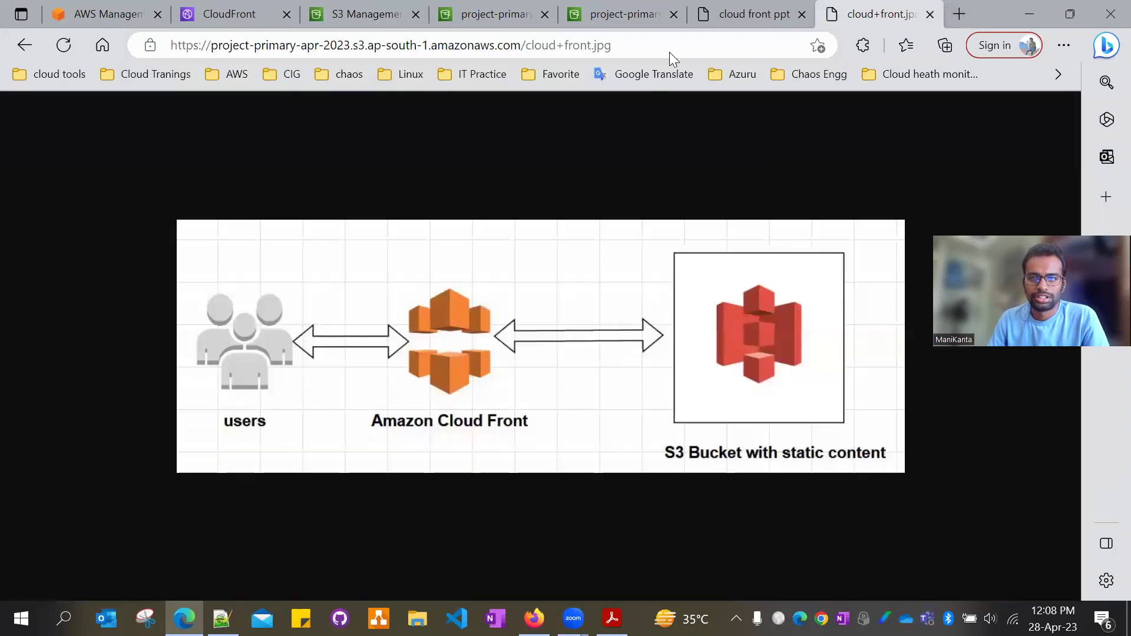
Step: Review the PDF and the image opened through their S3 object URLs
{"action": "left_click", "coordinate": [766, 14]}
{"action": "left_click", "coordinate": [872, 15]}
{"action": "left_click", "coordinate": [748, 14]}
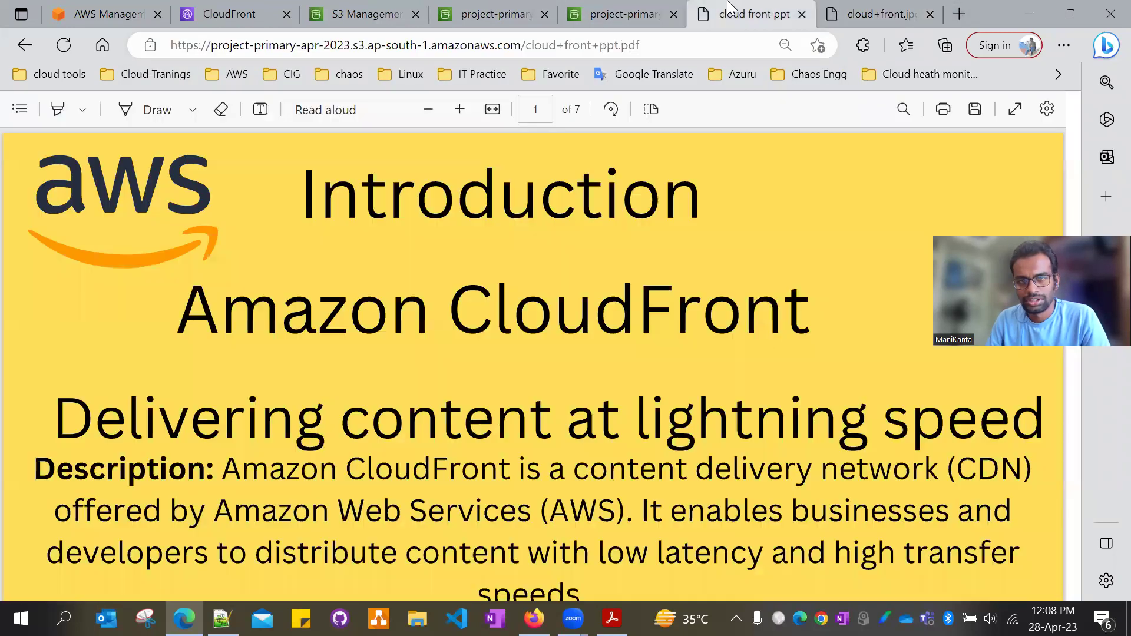
{"action": "left_click", "coordinate": [624, 14]}
{"action": "left_click", "coordinate": [725, 12]}
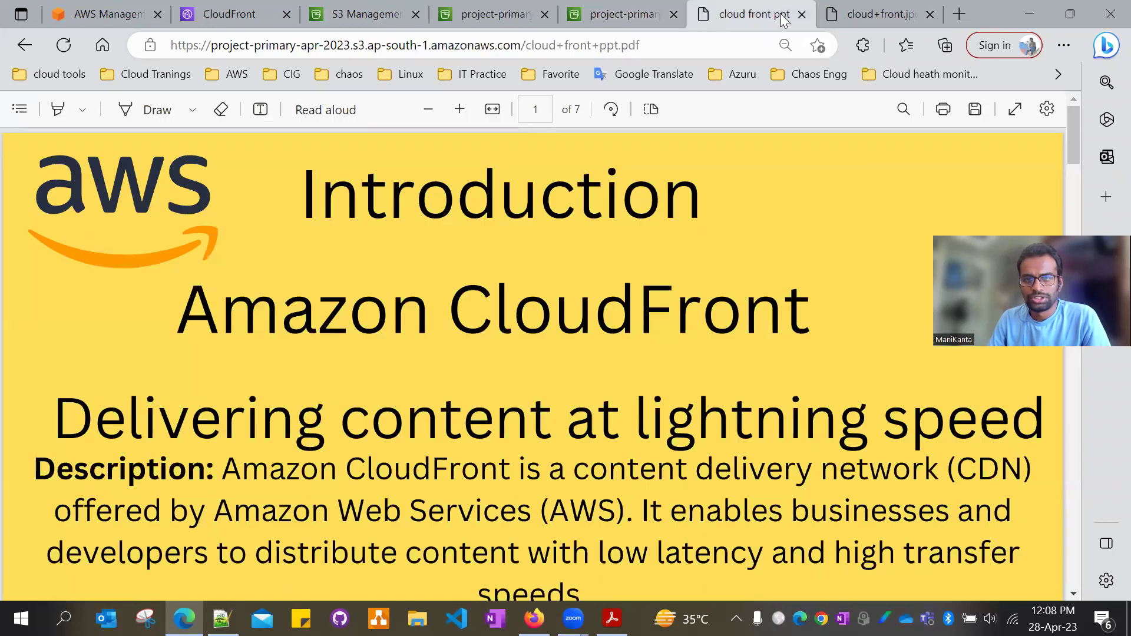
{"action": "left_click", "coordinate": [852, 11]}
{"action": "left_click", "coordinate": [754, 14]}
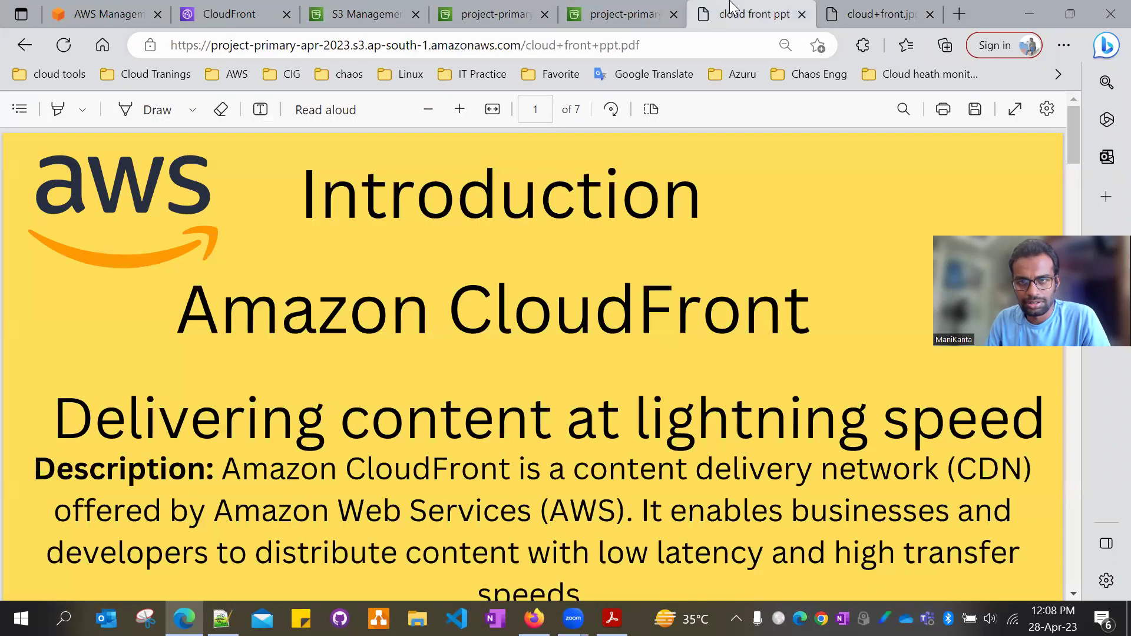
{"action": "left_click", "coordinate": [666, 11]}
{"action": "left_click", "coordinate": [723, 17]}
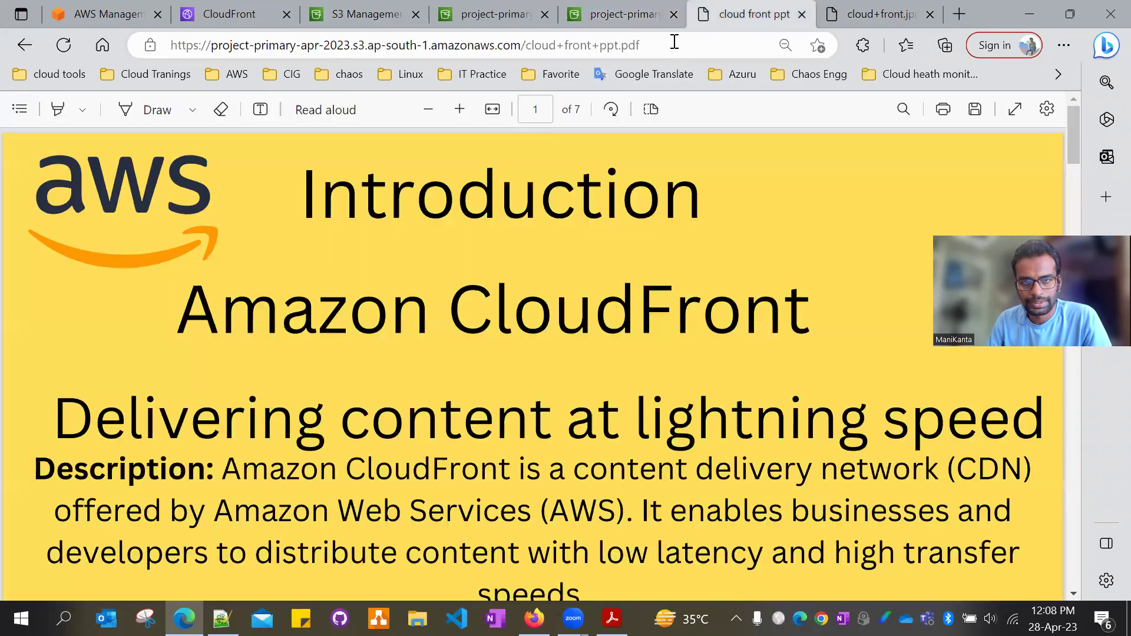
Step: Copy the PDF page's web address into the blank Notepad++ file on line 3, labelled "S3 URL"
{"action": "left_click", "coordinate": [662, 45]}
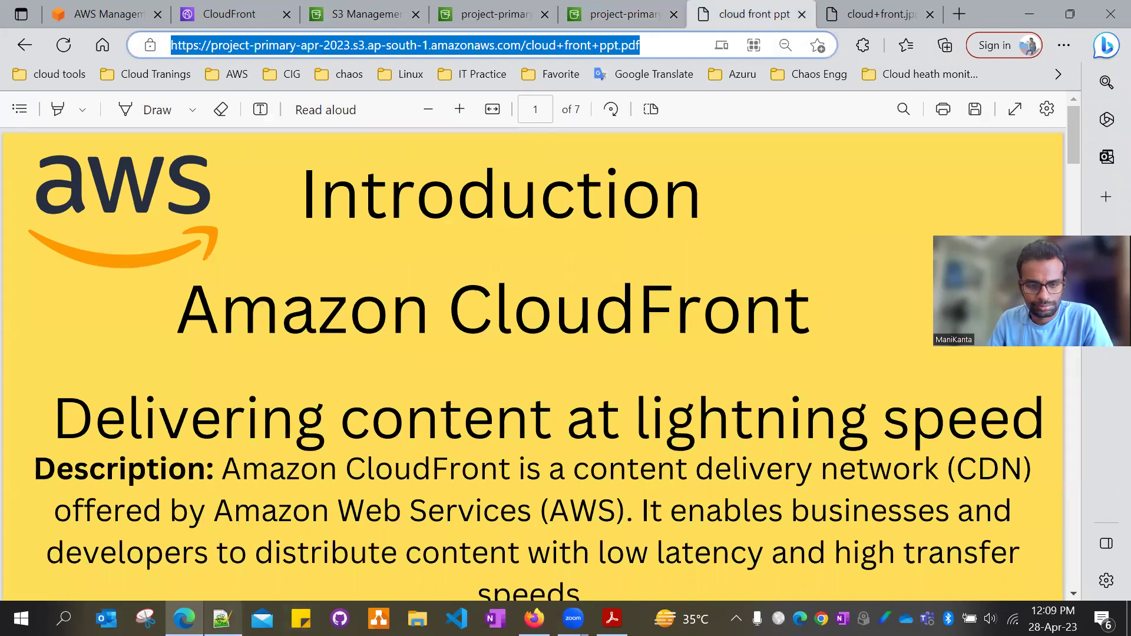
{"action": "left_click", "coordinate": [222, 619]}
{"action": "key", "text": "Return"}
{"action": "key", "text": "Return"}
{"action": "type", "text": "S3 U"}
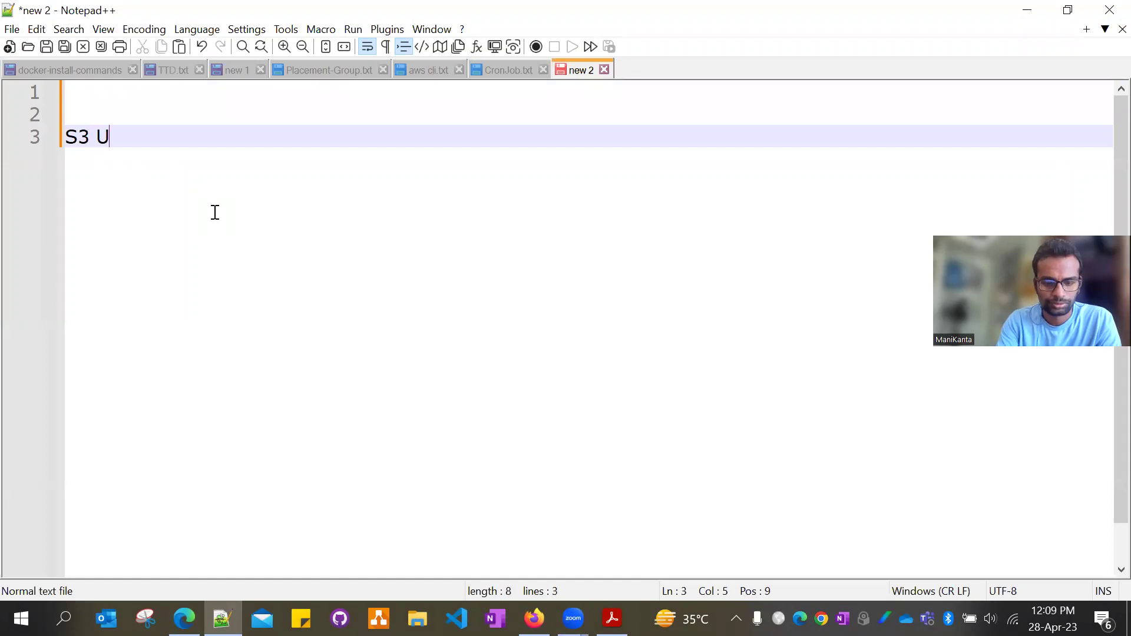
{"action": "type", "text": "RL"}
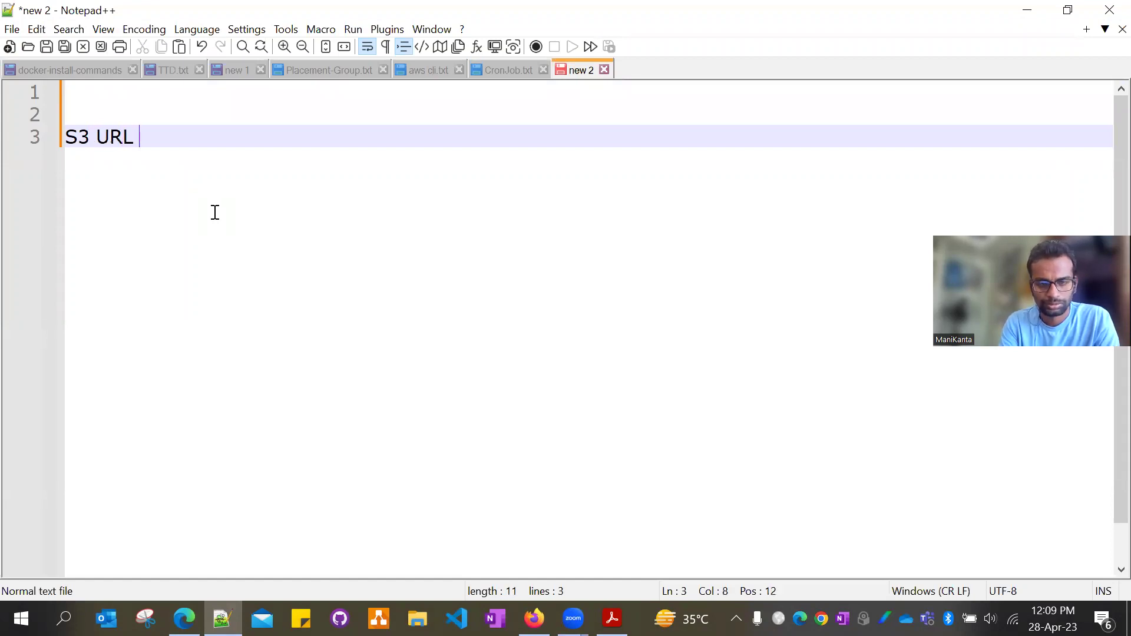
{"action": "key", "text": "ctrl+v"}
{"action": "key", "text": "Return"}
{"action": "key", "text": "Return"}
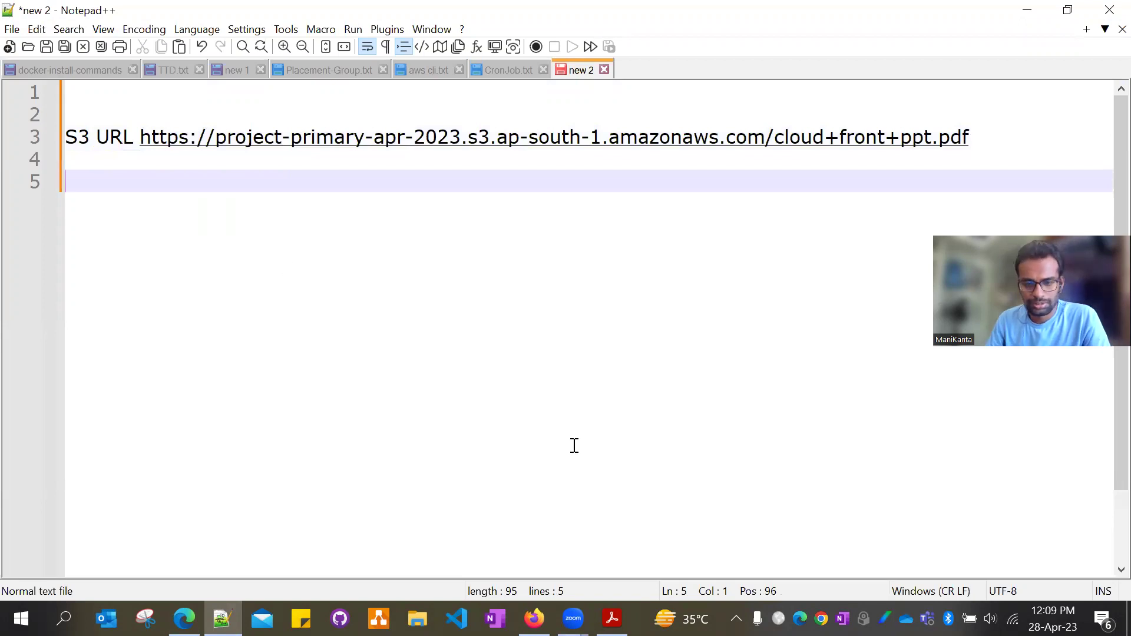
Step: Copy the cloud+front.jpg web address from the browser into the Notepad++ file on line 5, labelled "S3 URL"
{"action": "key", "text": "alt+Tab"}
{"action": "left_click", "coordinate": [651, 41]}
{"action": "key", "text": "alt+Tab"}
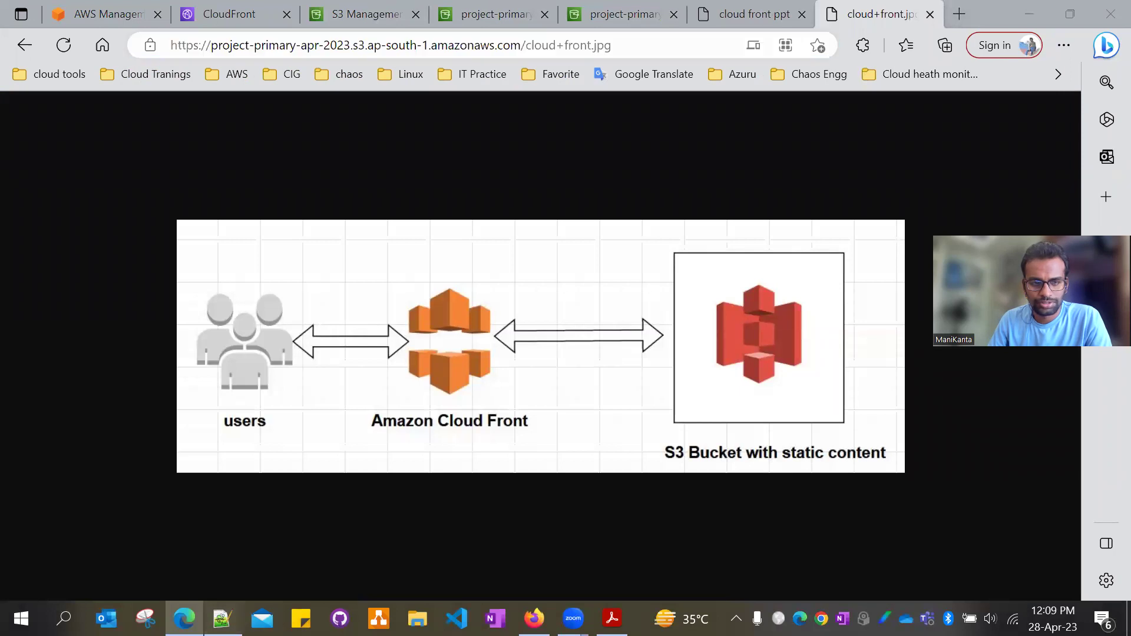
{"action": "type", "text": "s3"}
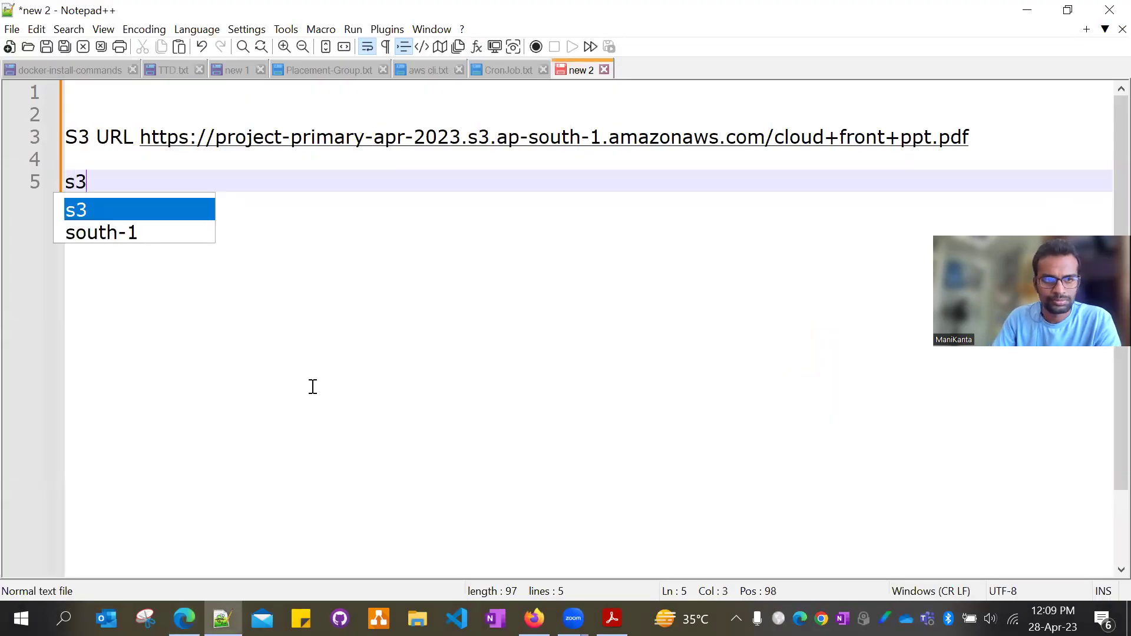
{"action": "key", "text": "BackSpace"}
{"action": "key", "text": "BackSpace"}
{"action": "type", "text": "S#"}
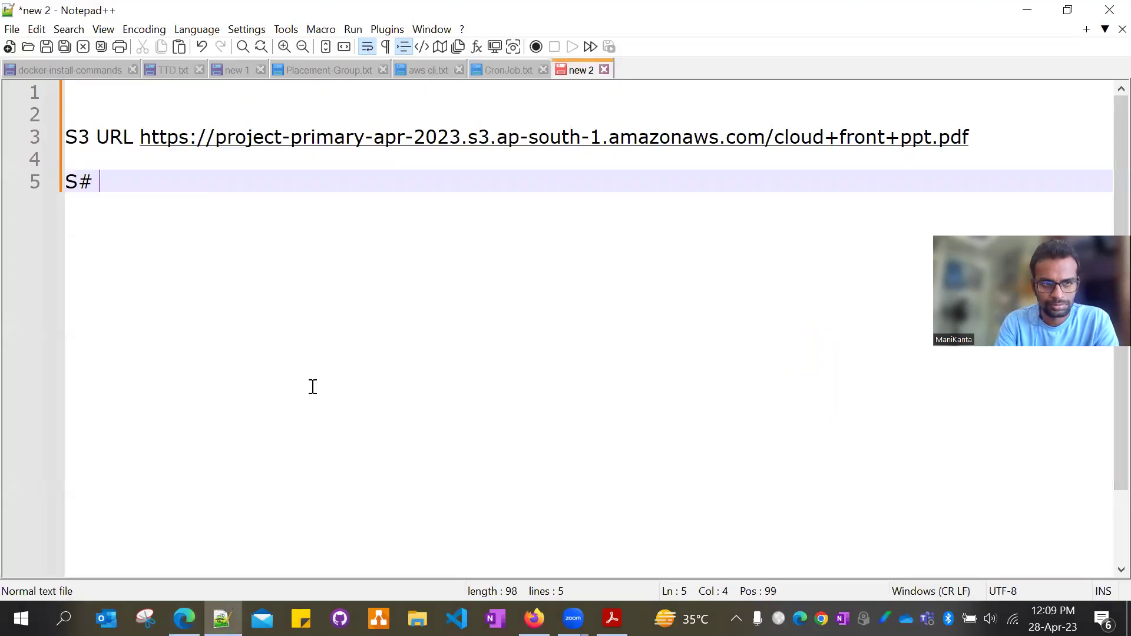
{"action": "type", "text": " URLS"}
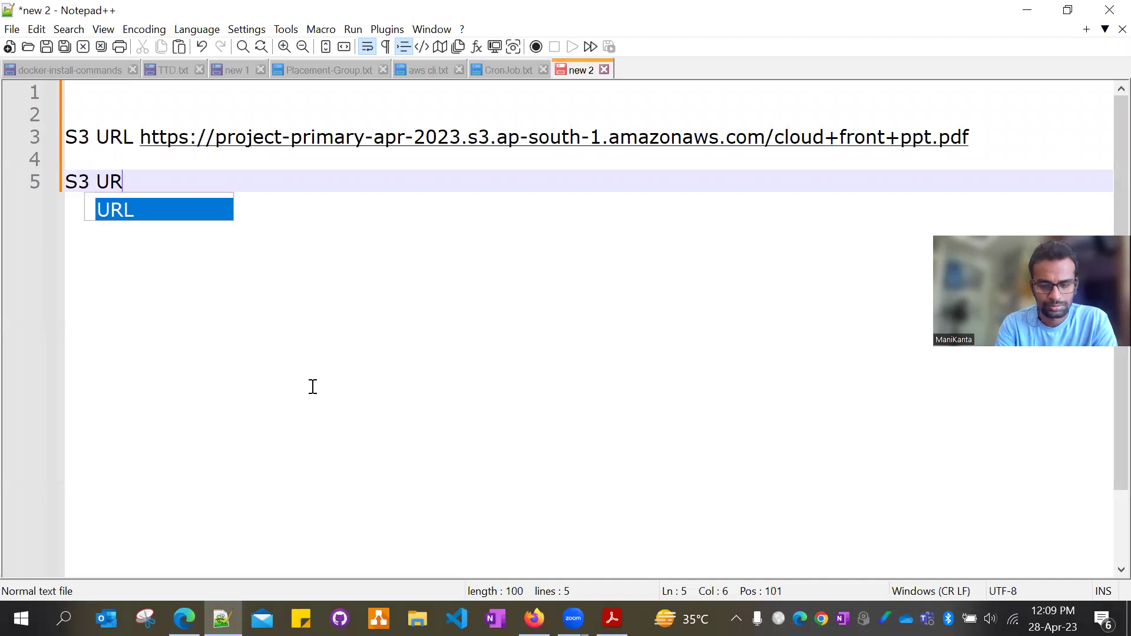
{"action": "key", "text": "BackSpace"}
{"action": "key", "text": "BackSpace"}
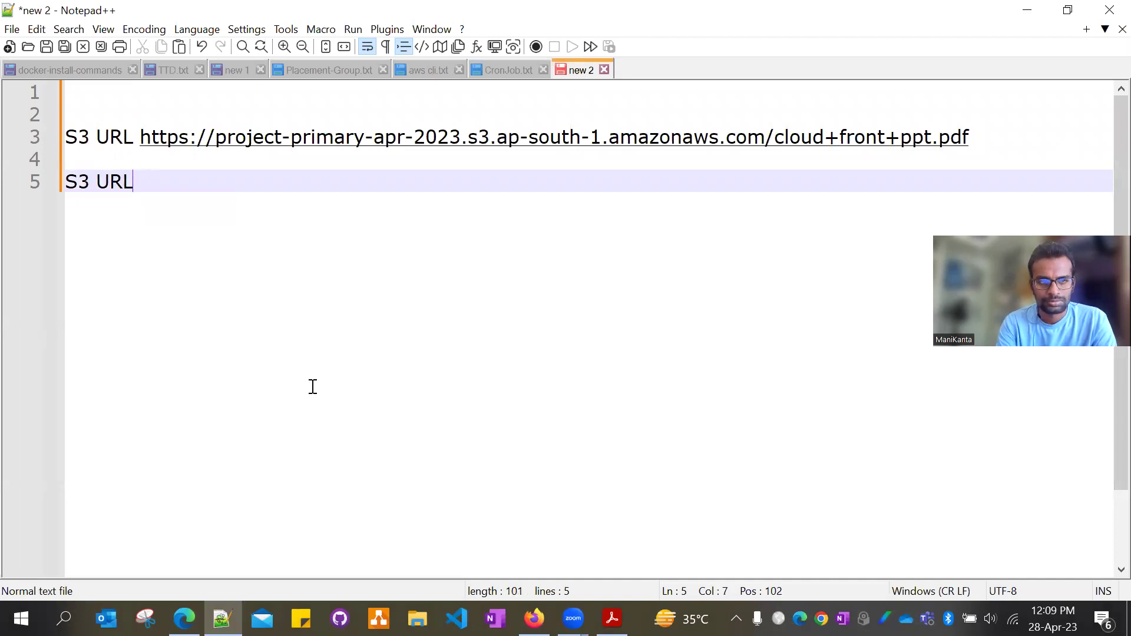
{"action": "key", "text": "ctrl+v"}
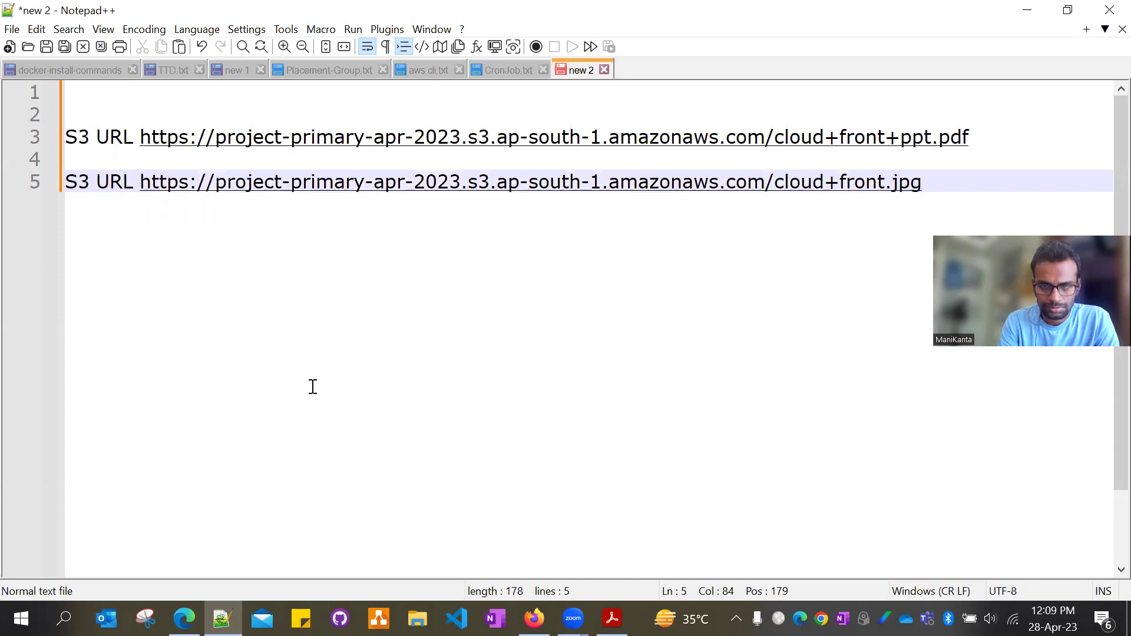
{"action": "key", "text": "Return"}
{"action": "key", "text": "Return"}
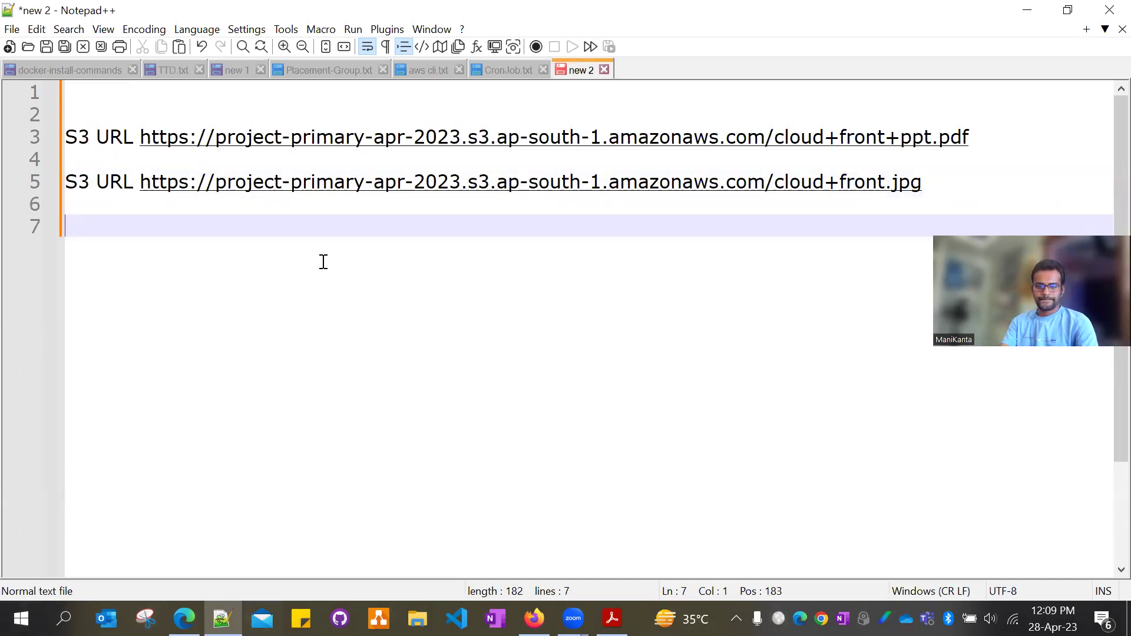
Step: Return to the CloudFront distributions page in Edge and start creating a new distribution
{"action": "left_click", "coordinate": [183, 618]}
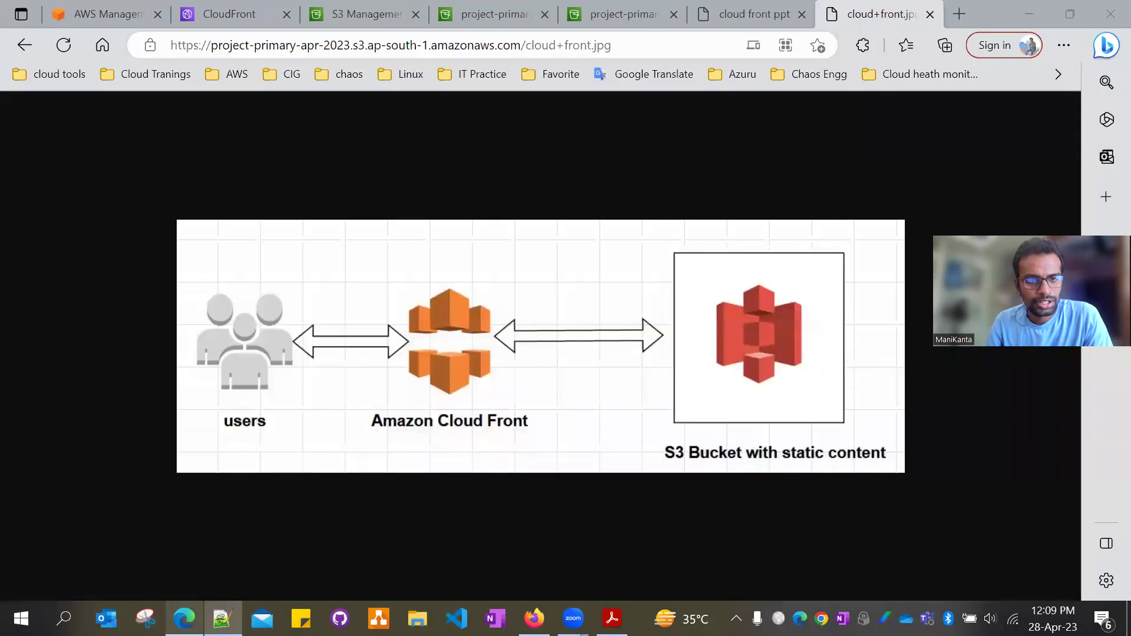
{"action": "left_click", "coordinate": [305, 8]}
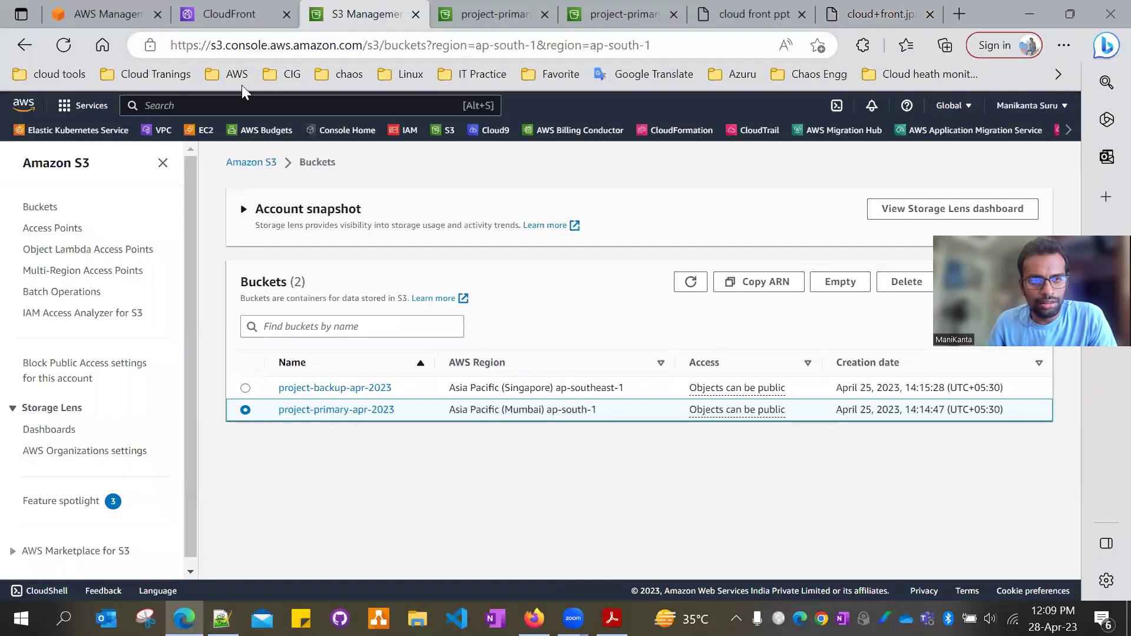
{"action": "left_click", "coordinate": [229, 18]}
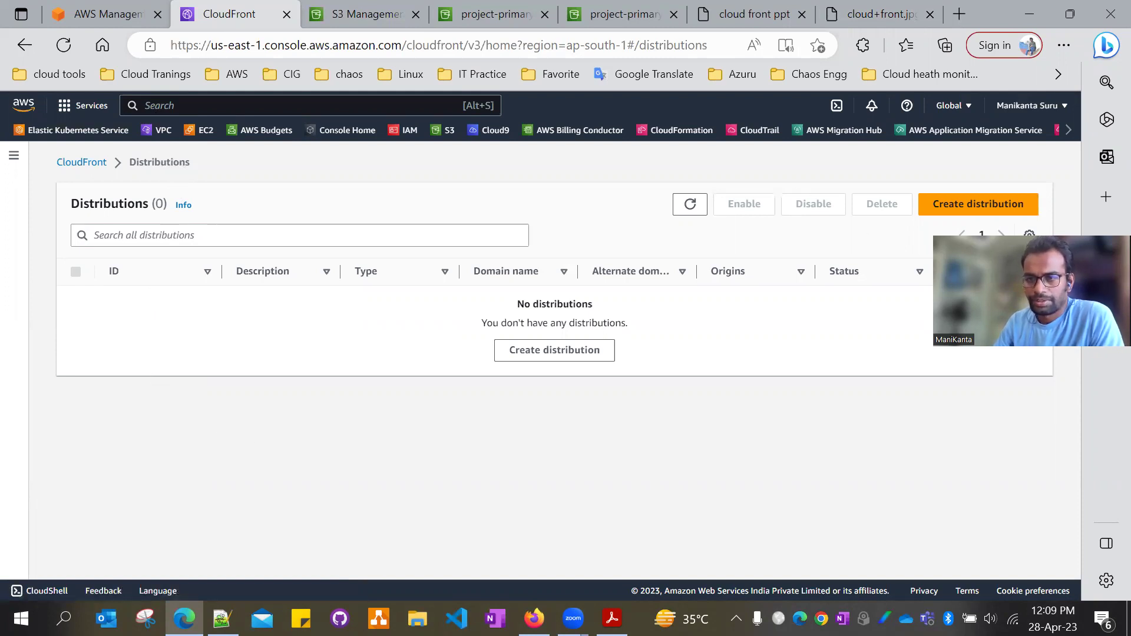
{"action": "left_click", "coordinate": [550, 357]}
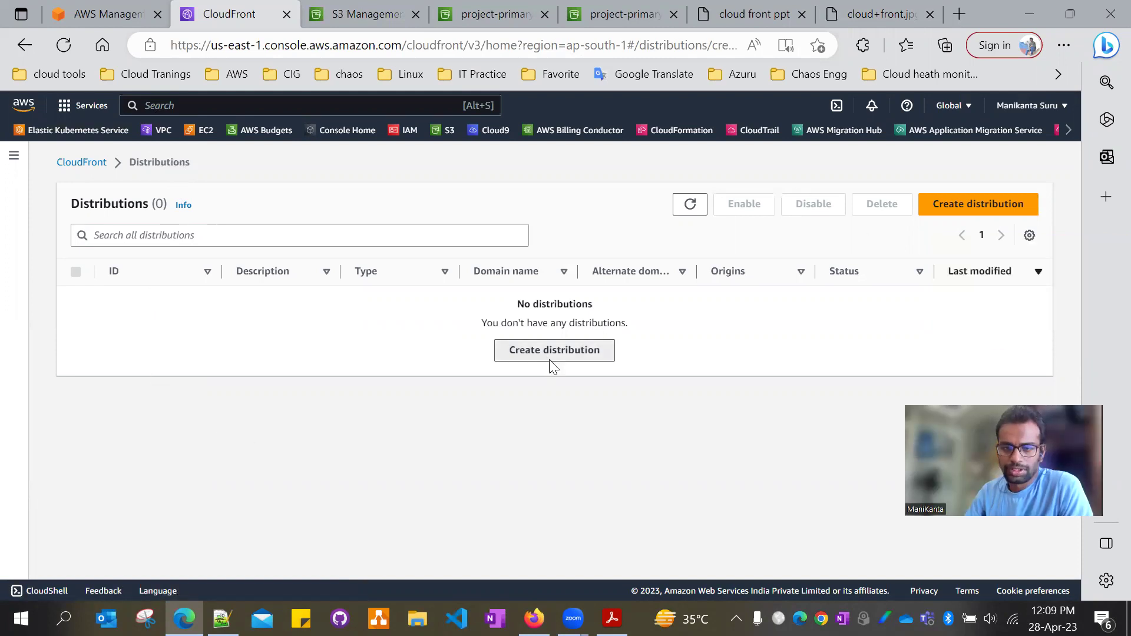
Step: Check the bucket names in the S3 console and choose project-primary-apr-2023.s3.amazonaws.com as the distribution's origin domain
{"action": "scroll", "coordinate": [545, 371], "scroll_direction": "down", "scroll_amount": 2}
{"action": "scroll", "coordinate": [210, 323], "scroll_direction": "up", "scroll_amount": 1}
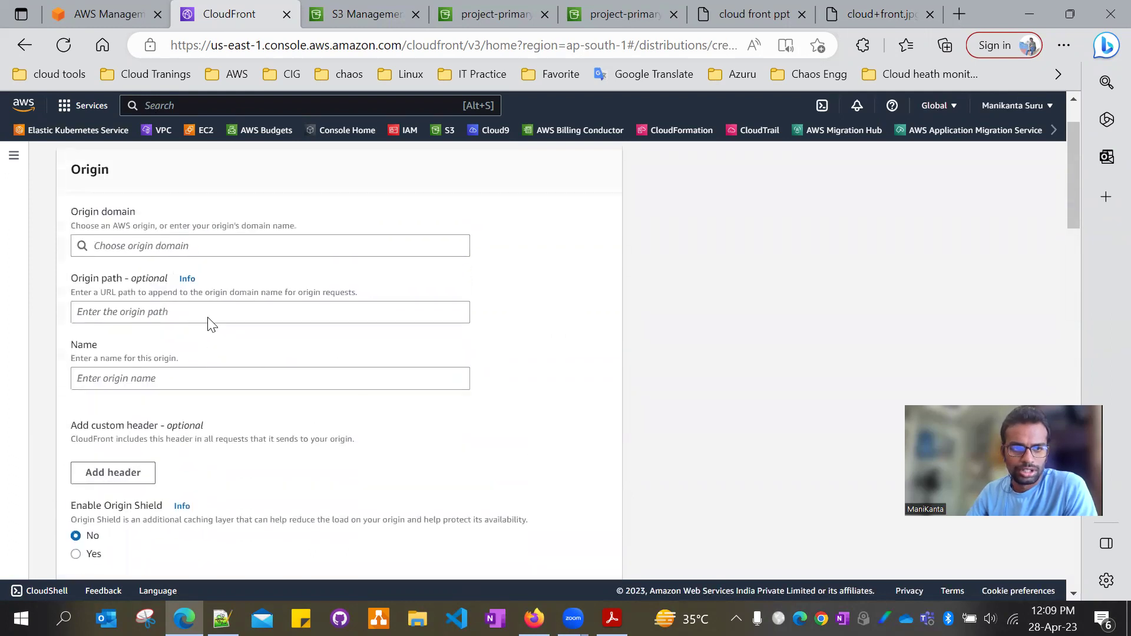
{"action": "left_click", "coordinate": [204, 250]}
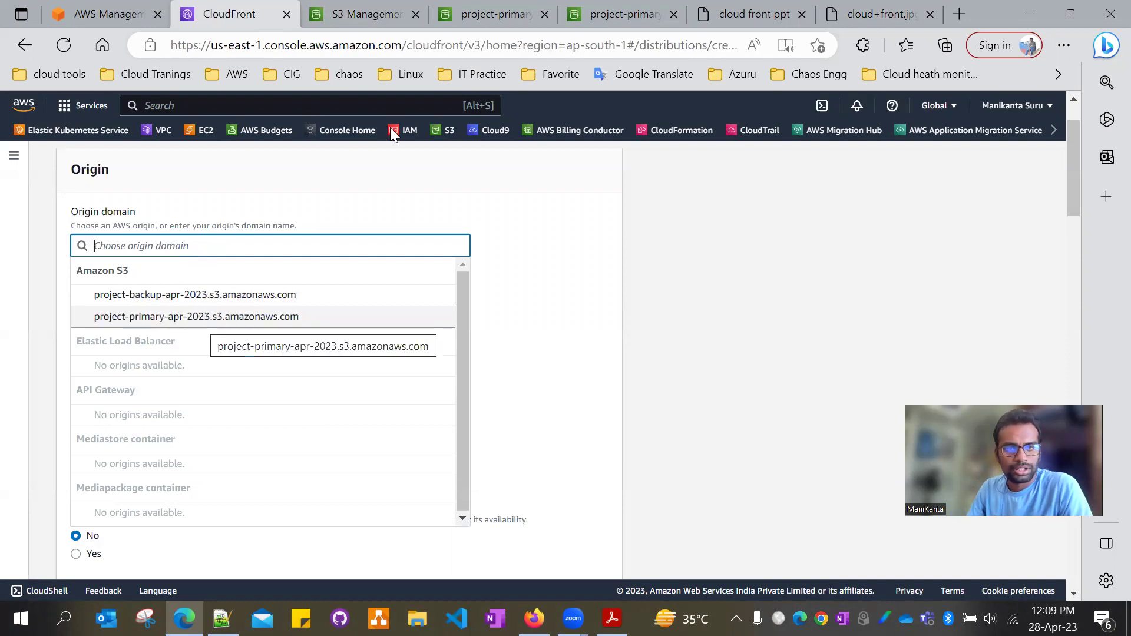
{"action": "left_click", "coordinate": [392, 11]}
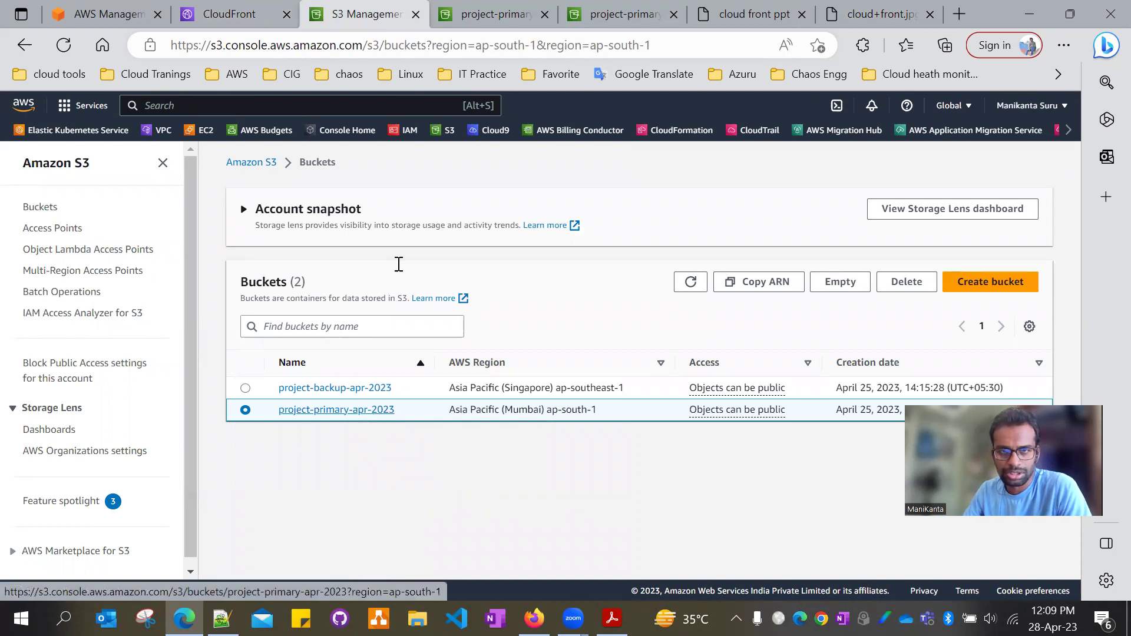
{"action": "left_click", "coordinate": [233, 13]}
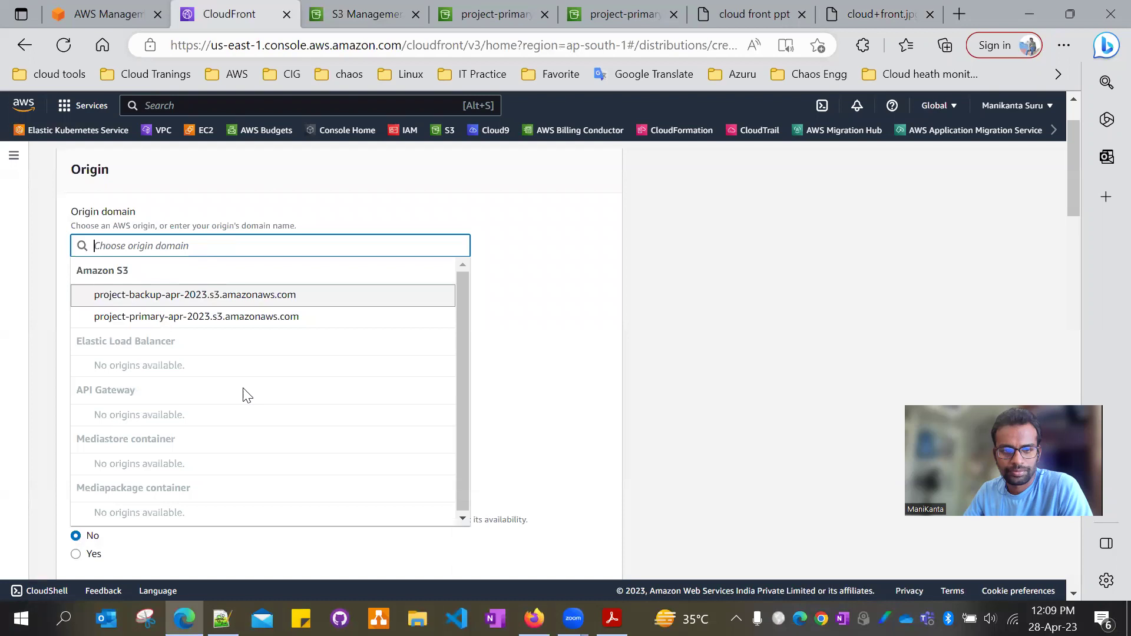
{"action": "left_click", "coordinate": [200, 317]}
Step: Look at the Legacy access identities options for origin access and set it back to Public
{"action": "scroll", "coordinate": [201, 317], "scroll_direction": "down", "scroll_amount": 1}
{"action": "scroll", "coordinate": [201, 317], "scroll_direction": "down", "scroll_amount": 1}
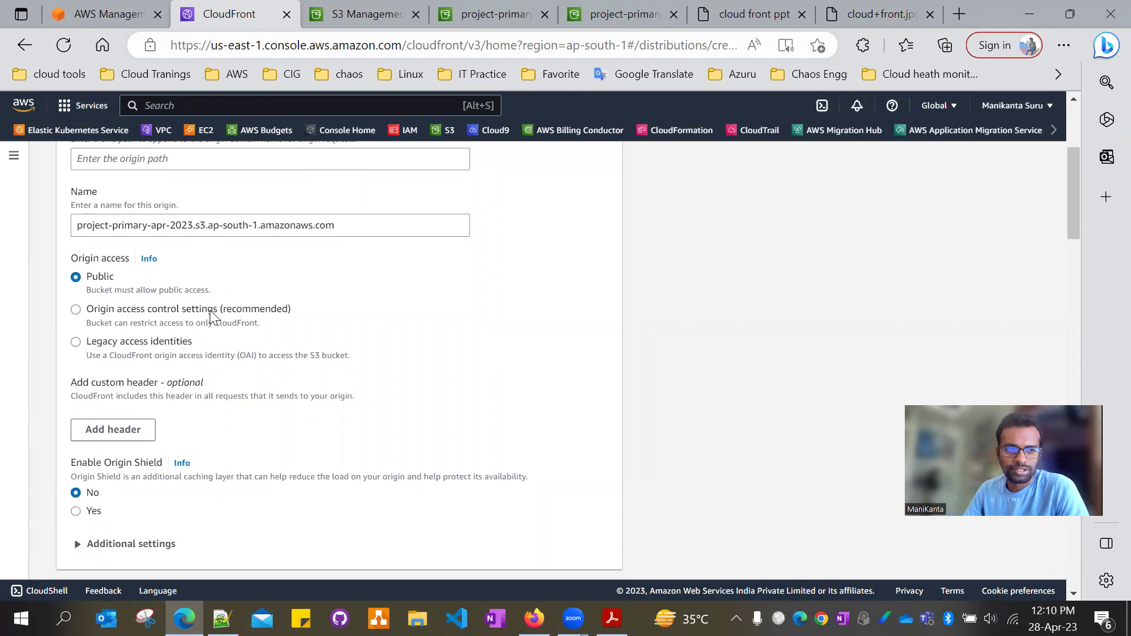
{"action": "left_click", "coordinate": [139, 342]}
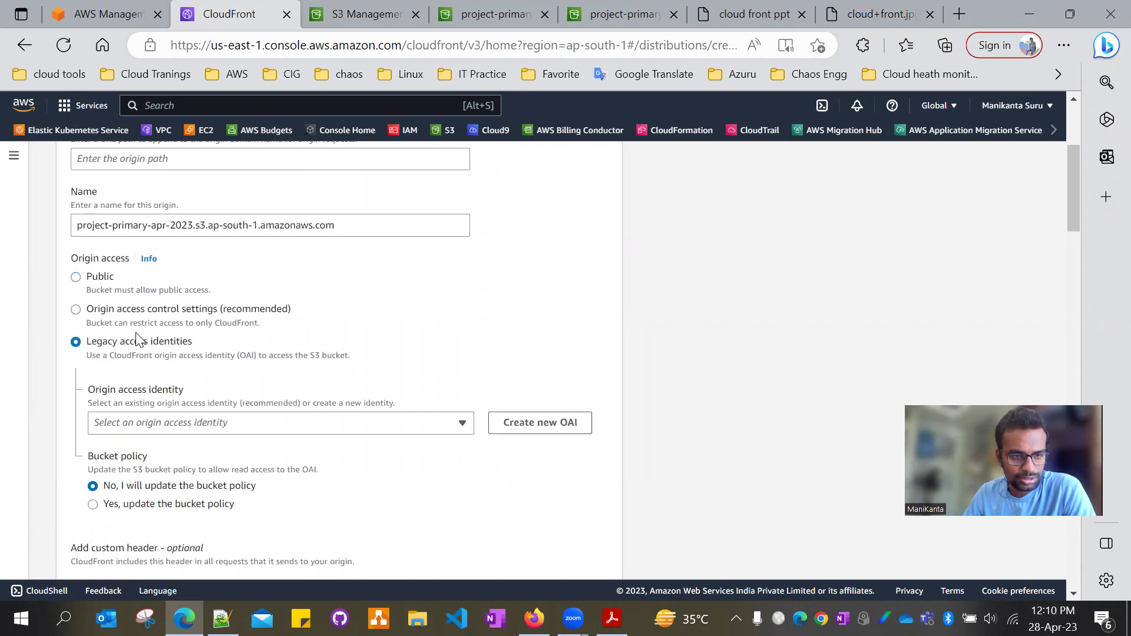
{"action": "left_click", "coordinate": [76, 278]}
Step: Switch the default cache behavior's cache key and origin requests to Legacy cache settings
{"action": "scroll", "coordinate": [94, 287], "scroll_direction": "down", "scroll_amount": 3}
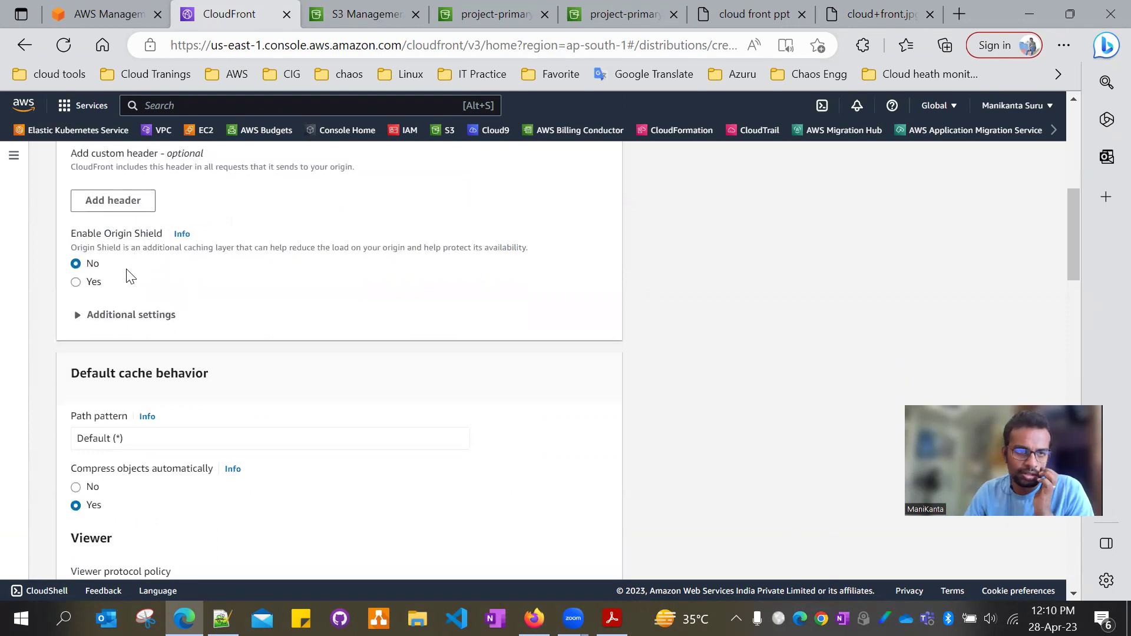
{"action": "scroll", "coordinate": [129, 279], "scroll_direction": "down", "scroll_amount": 5}
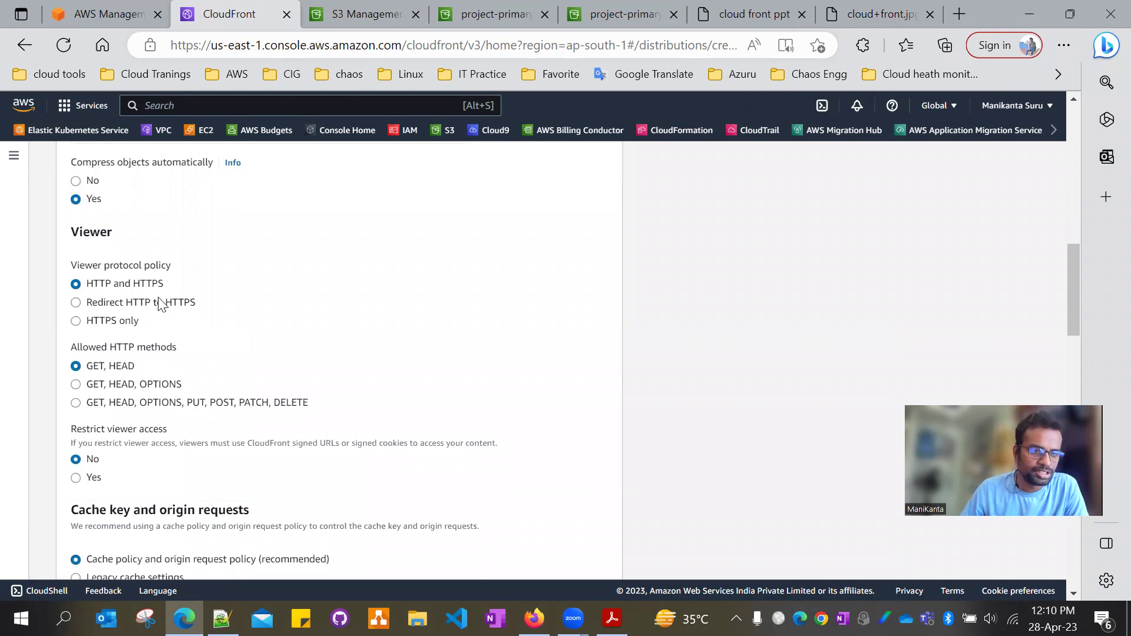
{"action": "scroll", "coordinate": [143, 293], "scroll_direction": "down", "scroll_amount": 5}
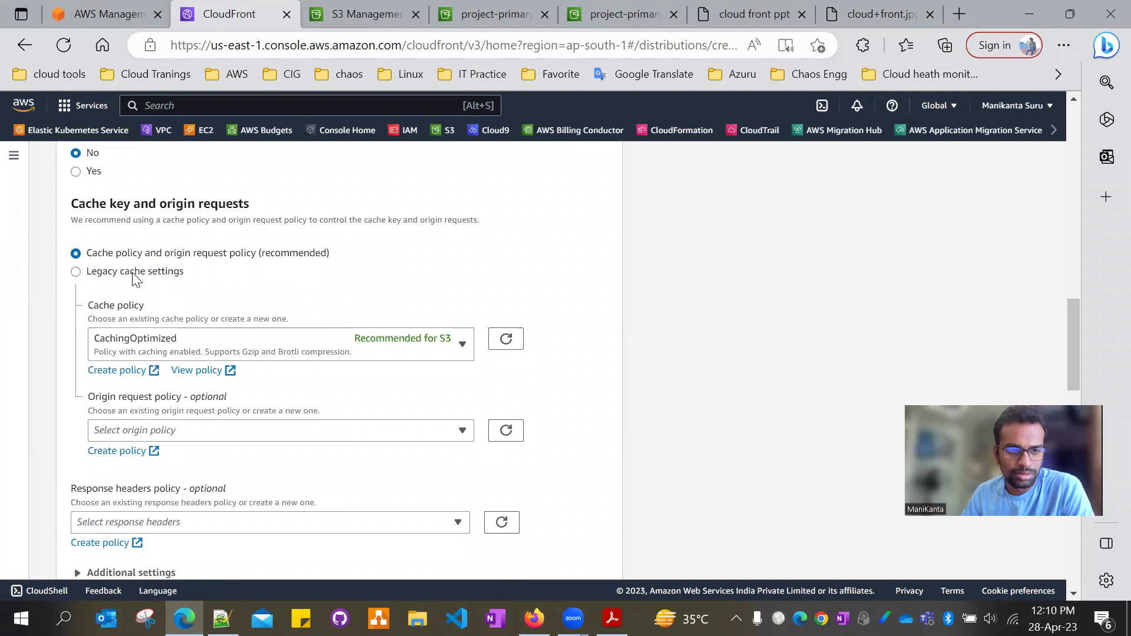
{"action": "left_click", "coordinate": [134, 272]}
{"action": "scroll", "coordinate": [134, 276], "scroll_direction": "down", "scroll_amount": 2}
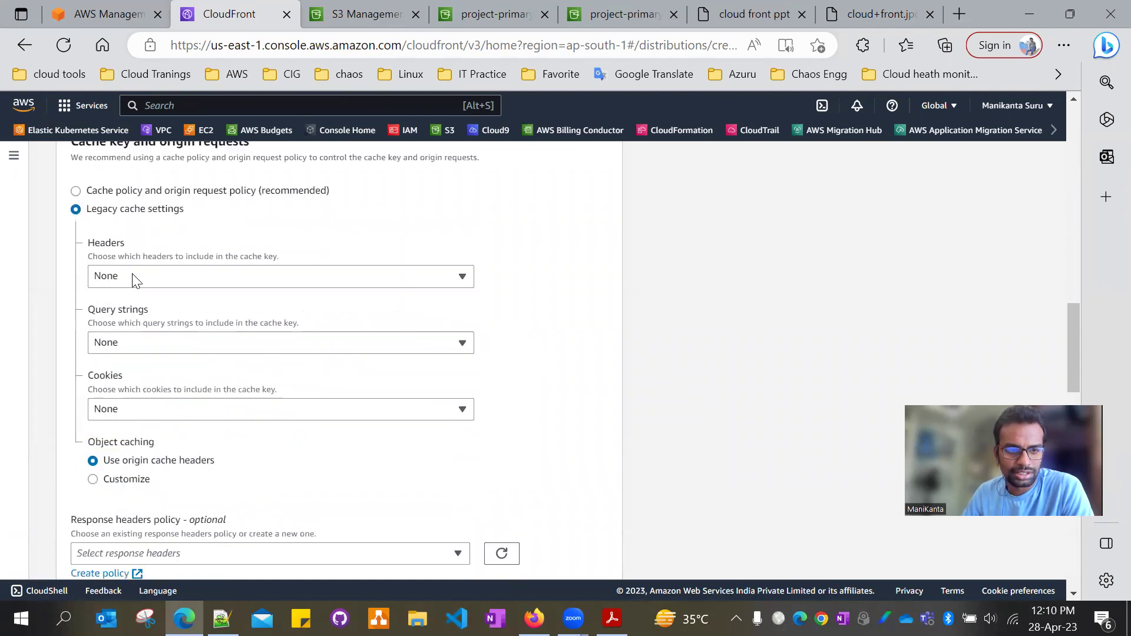
Step: Set the distribution's price class to use only North America and Europe
{"action": "scroll", "coordinate": [136, 269], "scroll_direction": "down", "scroll_amount": 9}
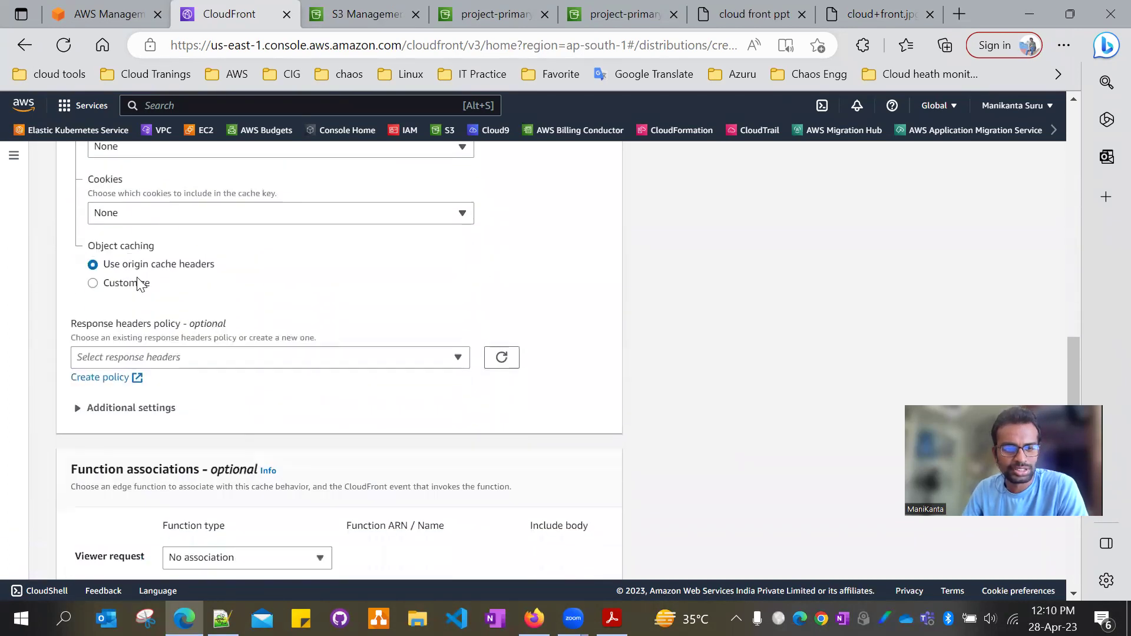
{"action": "scroll", "coordinate": [138, 251], "scroll_direction": "down", "scroll_amount": 3}
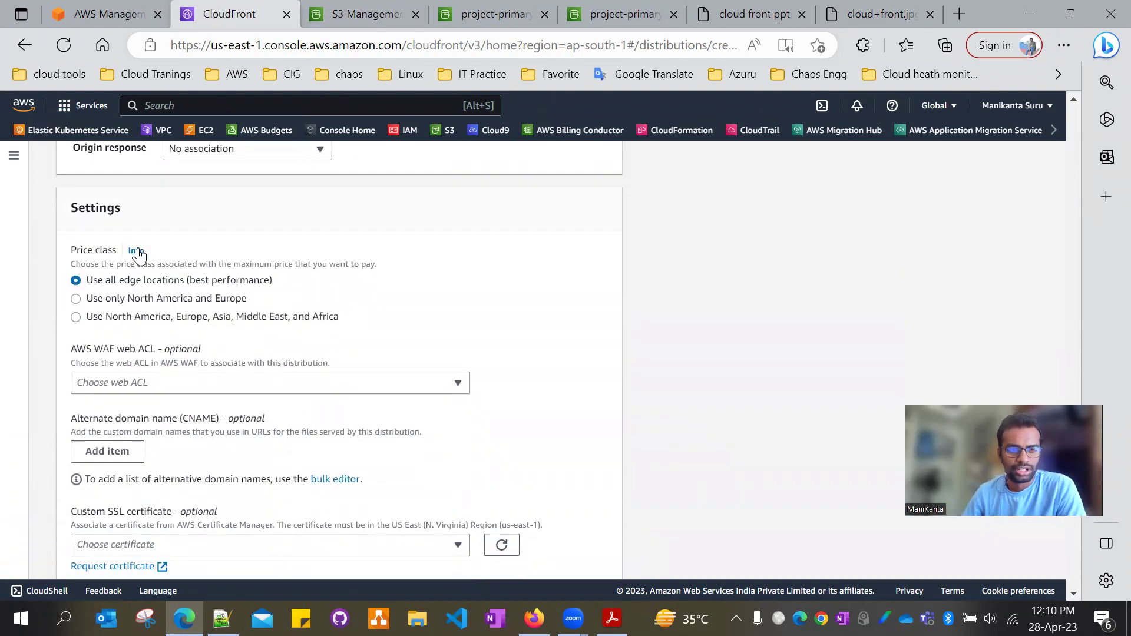
{"action": "left_click", "coordinate": [156, 302]}
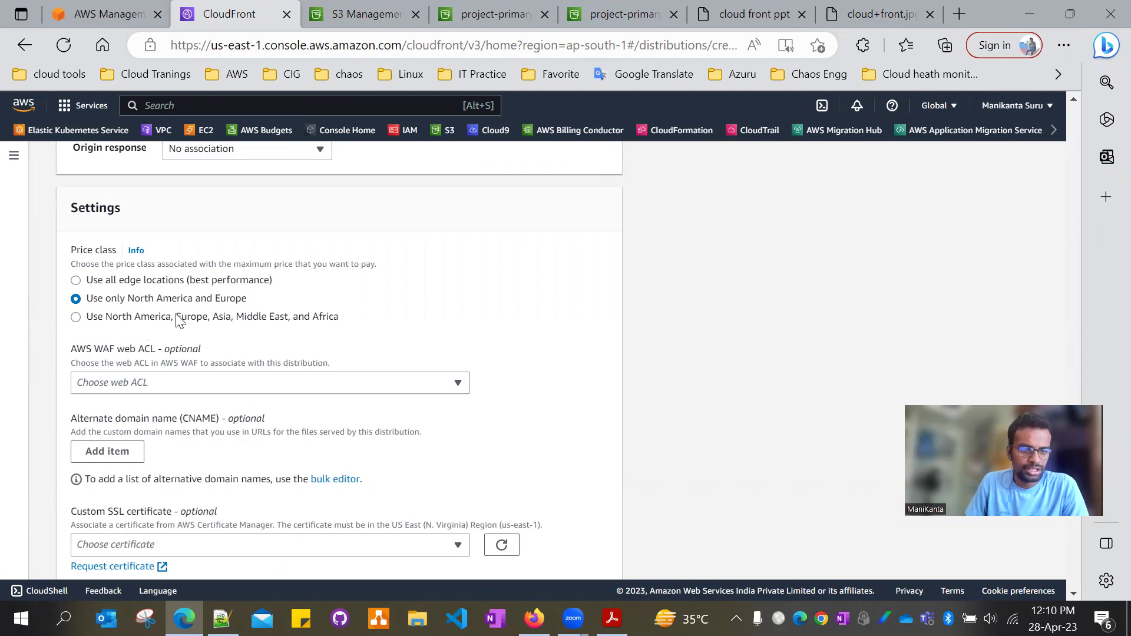
{"action": "scroll", "coordinate": [166, 382], "scroll_direction": "down", "scroll_amount": 1}
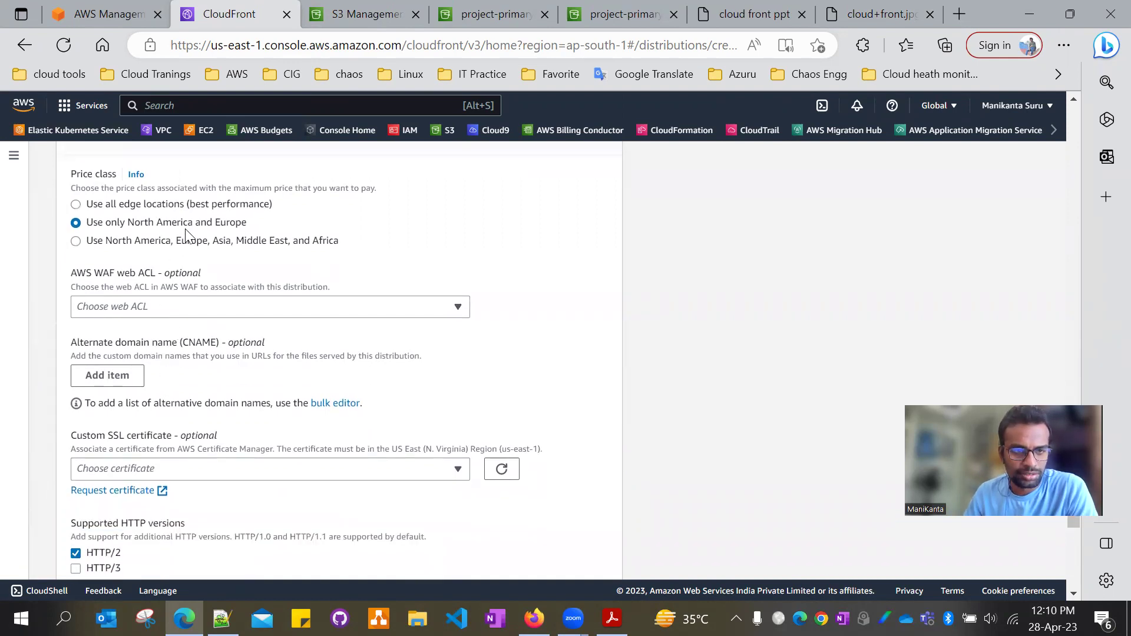
{"action": "left_click_drag", "start_coordinate": [246, 223], "coordinate": [127, 221]}
Step: Leave the remaining distribution settings at their defaults and create the distribution
{"action": "scroll", "coordinate": [253, 279], "scroll_direction": "down", "scroll_amount": 1}
{"action": "scroll", "coordinate": [277, 278], "scroll_direction": "down", "scroll_amount": 3}
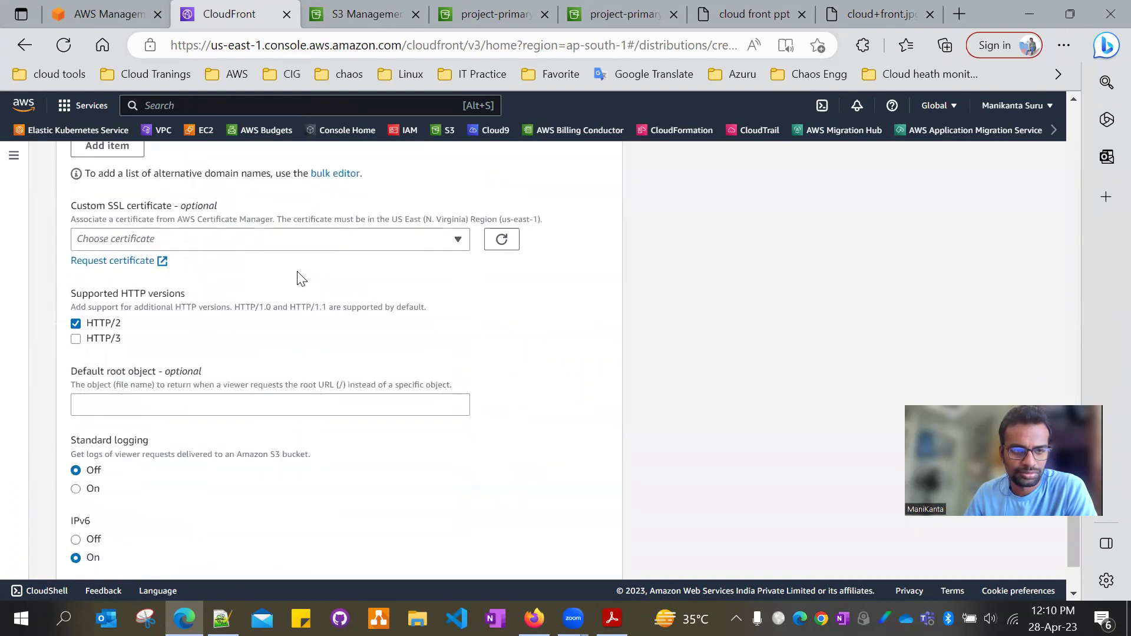
{"action": "scroll", "coordinate": [299, 272], "scroll_direction": "down", "scroll_amount": 2}
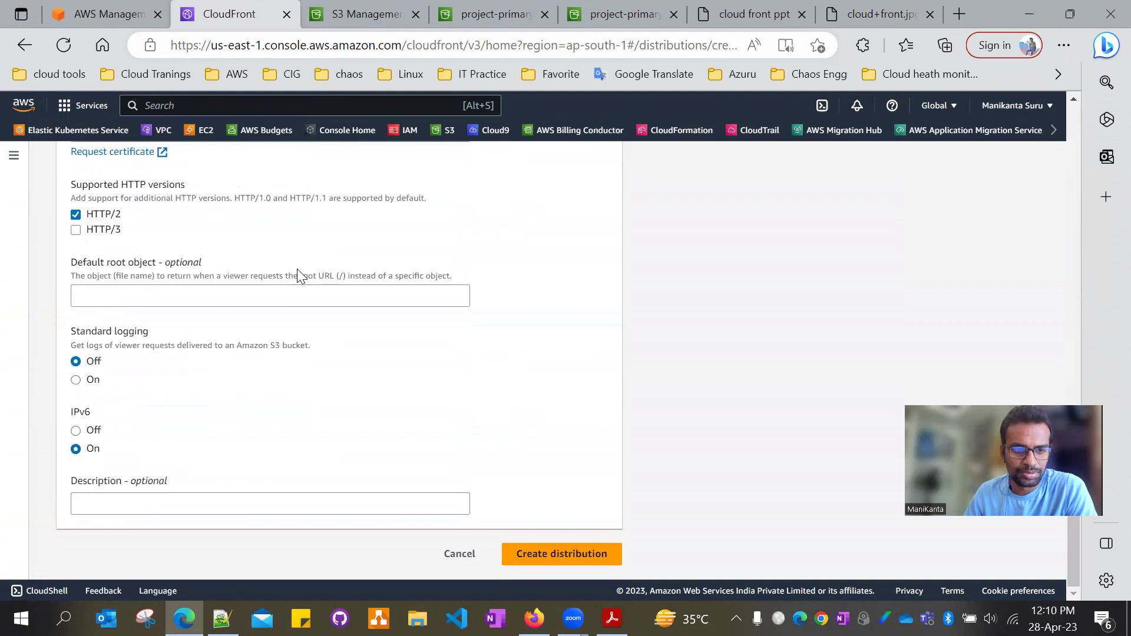
{"action": "left_click", "coordinate": [531, 554]}
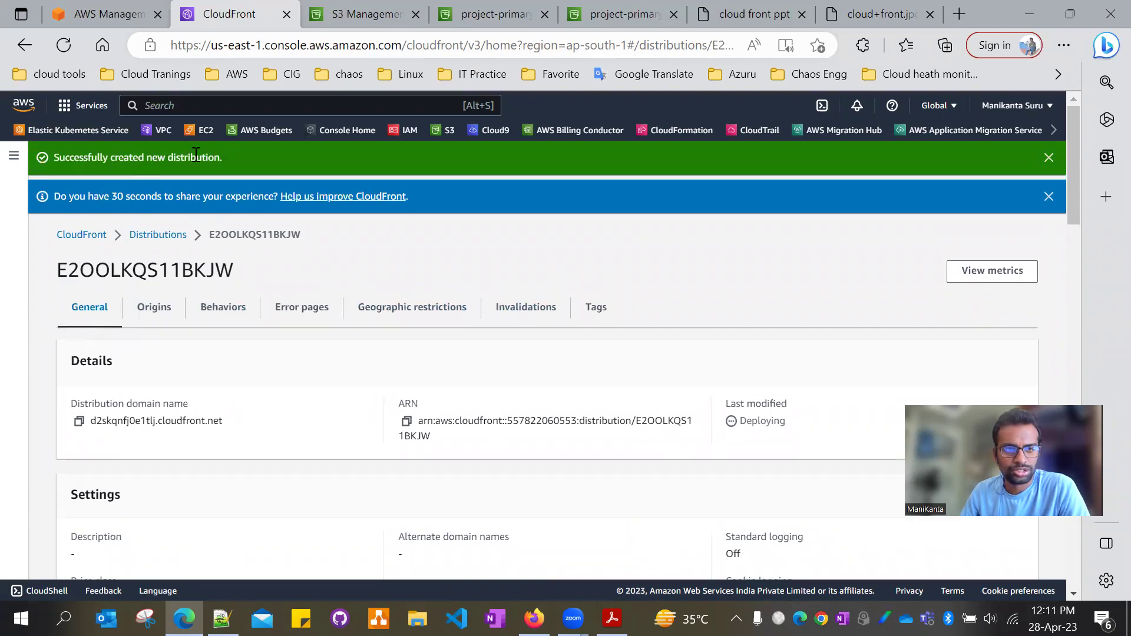
Step: Return to the distributions list and refresh it to check the new distribution's deployment status
{"action": "left_click", "coordinate": [158, 235]}
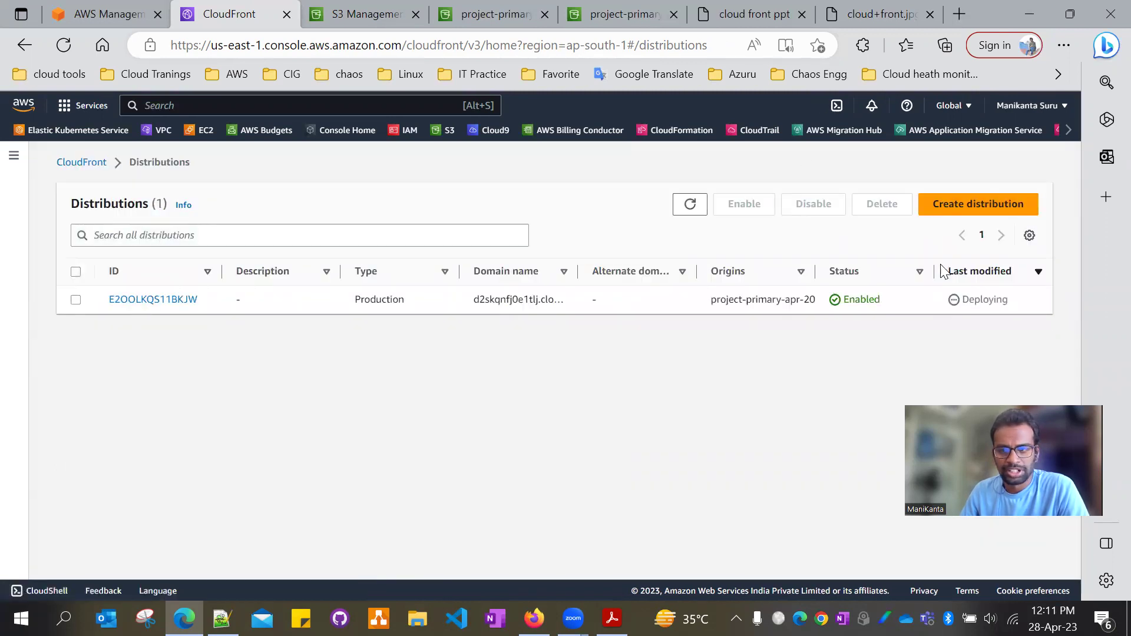
{"action": "left_click_drag", "start_coordinate": [1003, 300], "coordinate": [1013, 299]}
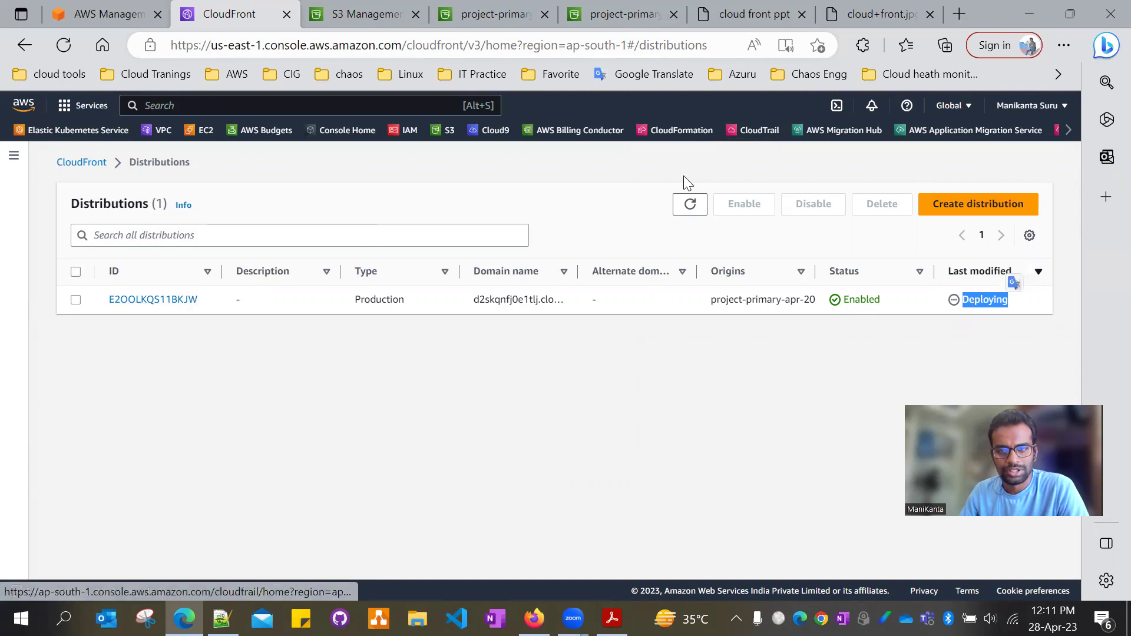
{"action": "left_click", "coordinate": [694, 205]}
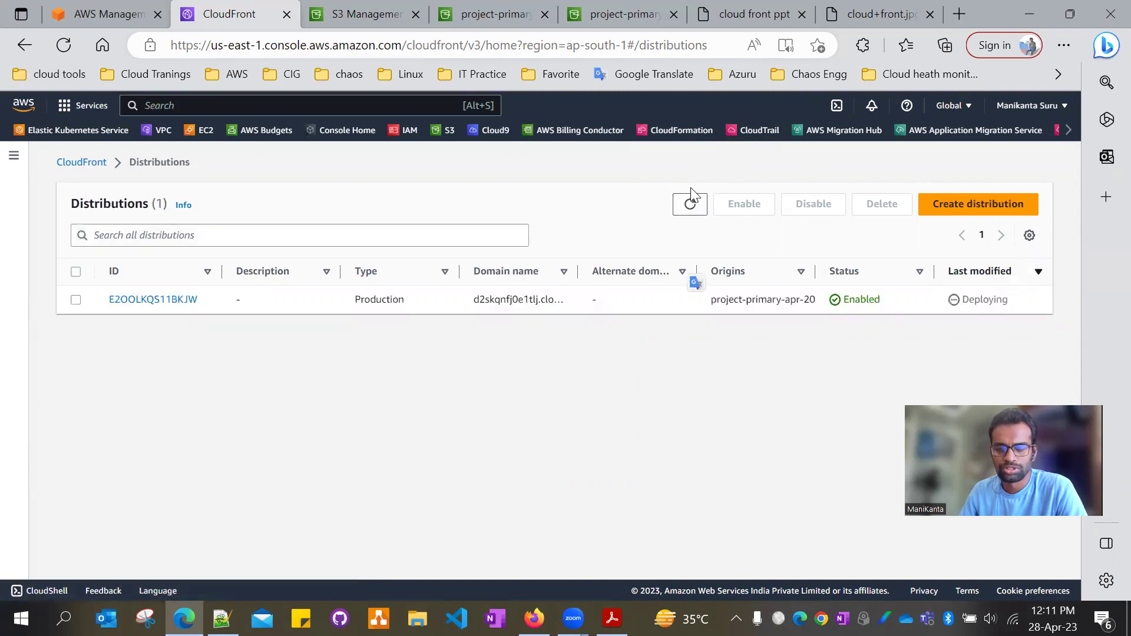
{"action": "left_click", "coordinate": [697, 204]}
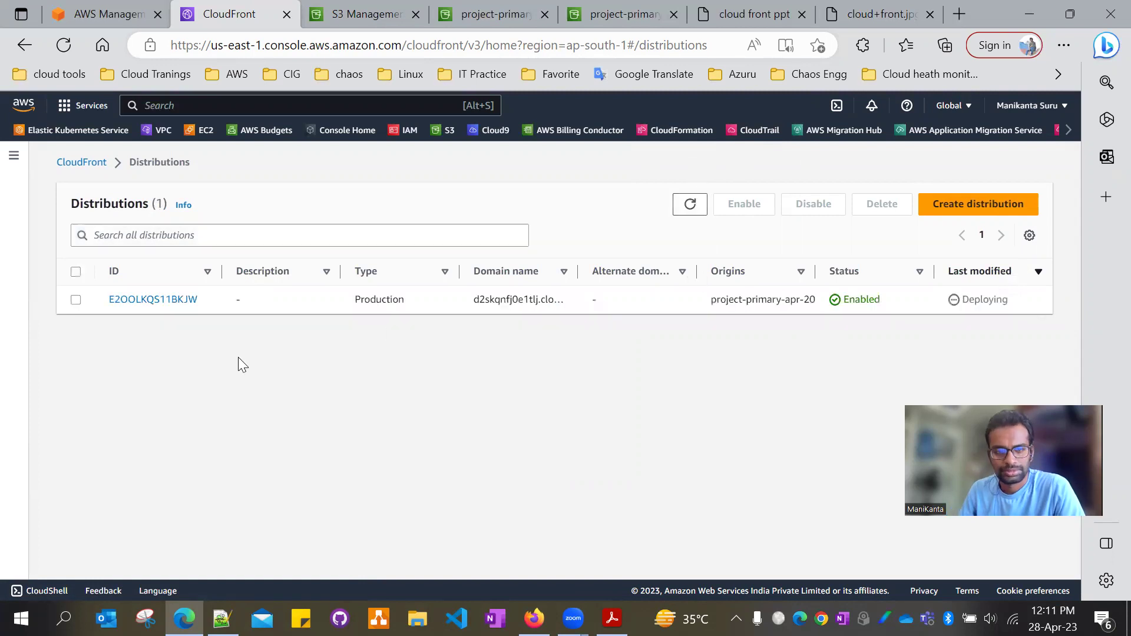
Step: Open the new distribution's details and copy its distribution domain name
{"action": "left_click", "coordinate": [180, 300]}
{"action": "scroll", "coordinate": [784, 207], "scroll_direction": "down", "scroll_amount": 1}
{"action": "scroll", "coordinate": [790, 212], "scroll_direction": "up", "scroll_amount": 1}
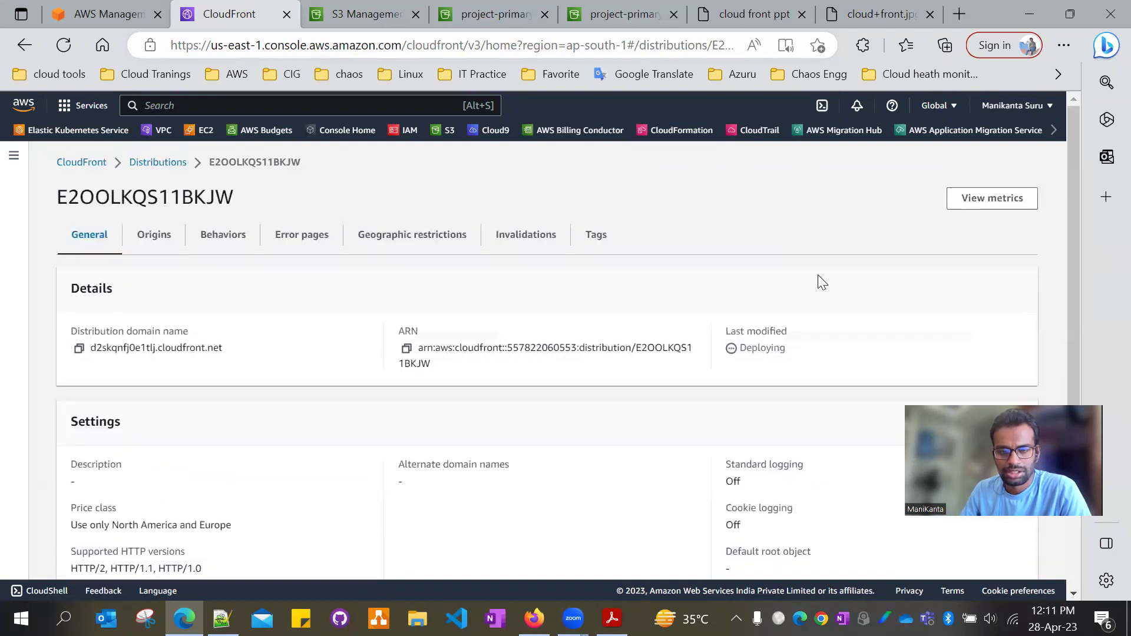
{"action": "left_click", "coordinate": [407, 349]}
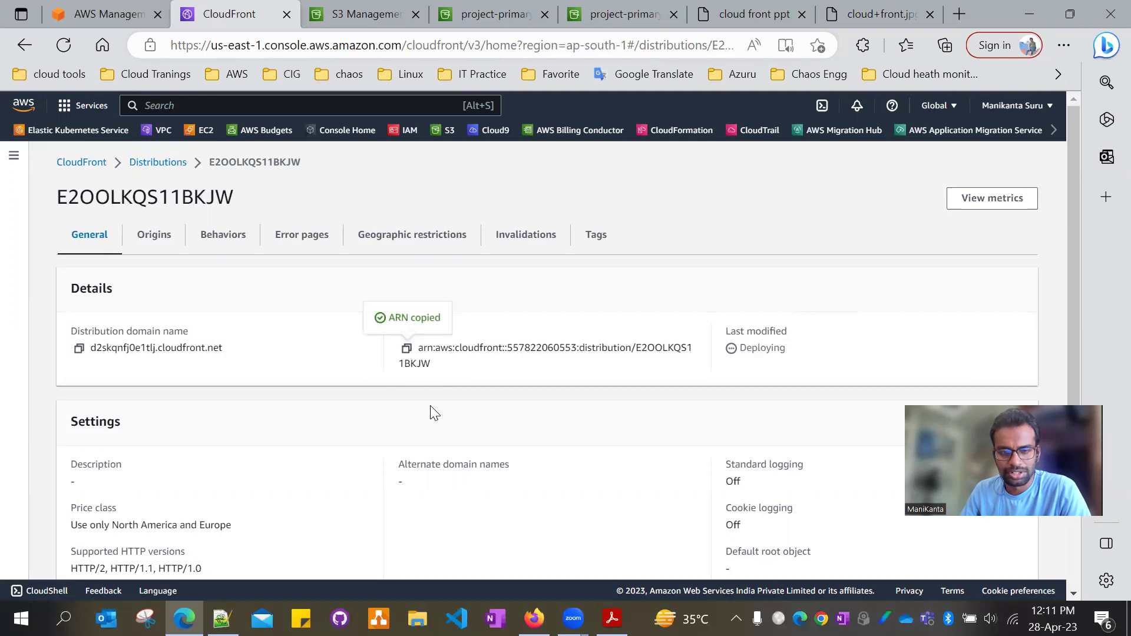
{"action": "left_click", "coordinate": [79, 349]}
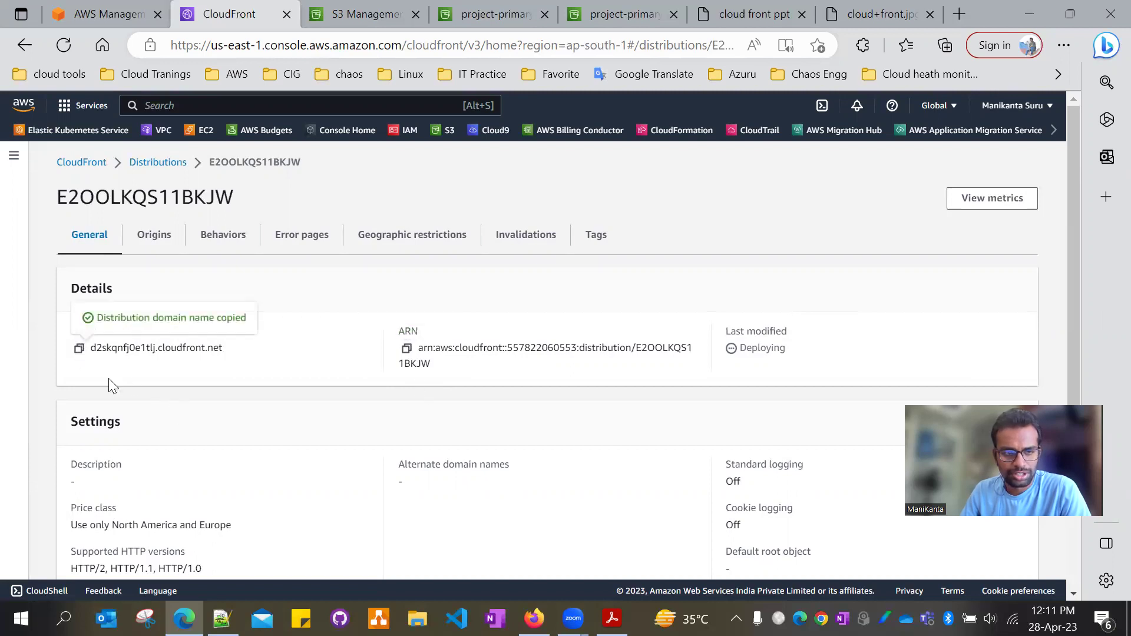
{"action": "left_click", "coordinate": [221, 618]}
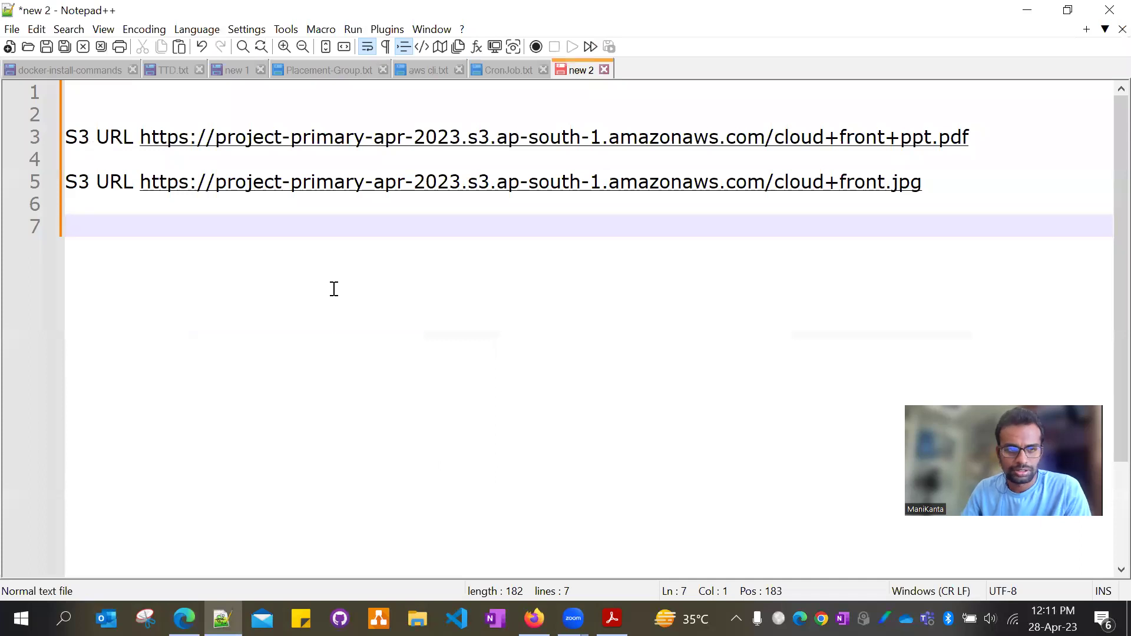
{"action": "type", "text": "C"}
{"action": "key", "text": "BackSpace"}
{"action": "key", "text": "BackSpace"}
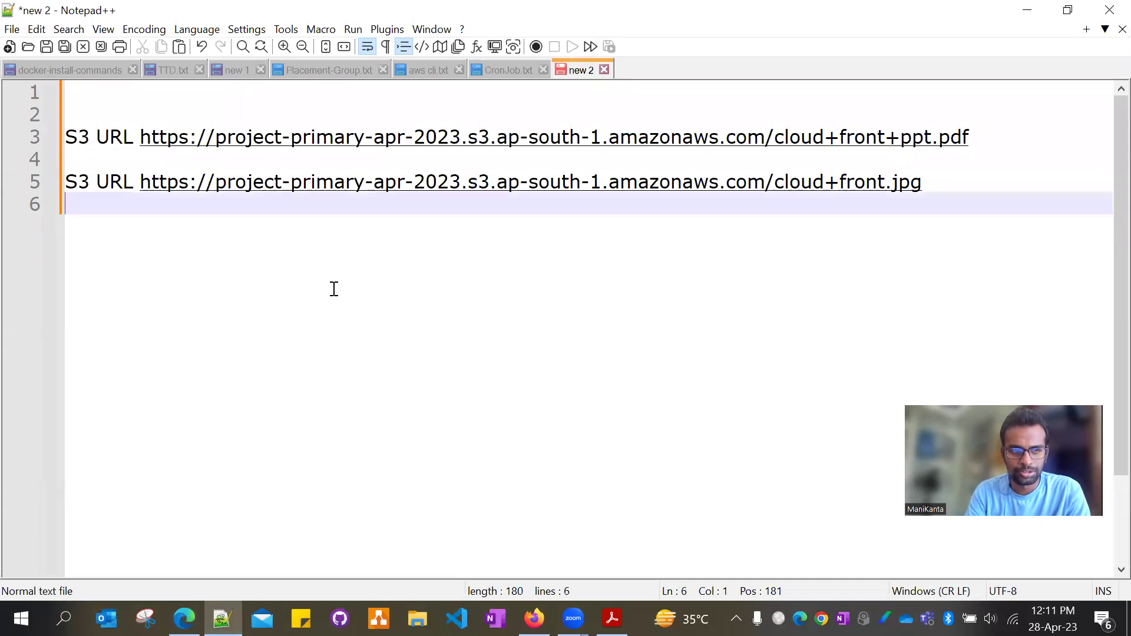
{"action": "key", "text": "Return"}
{"action": "key", "text": "Return"}
{"action": "type", "text": "cl"}
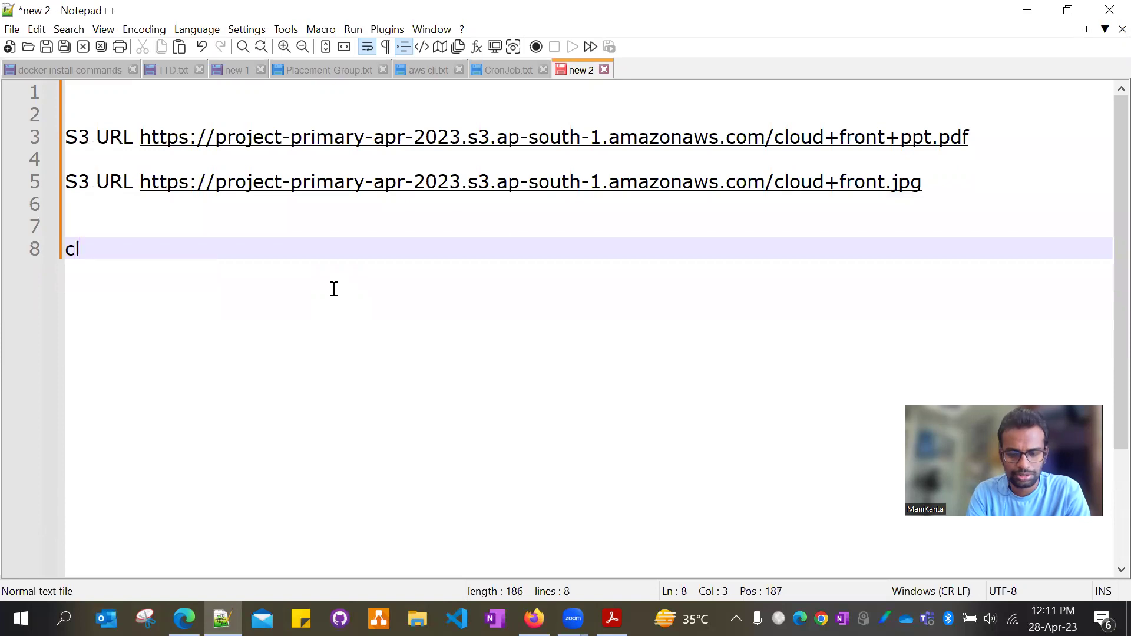
{"action": "type", "text": "oudfor"}
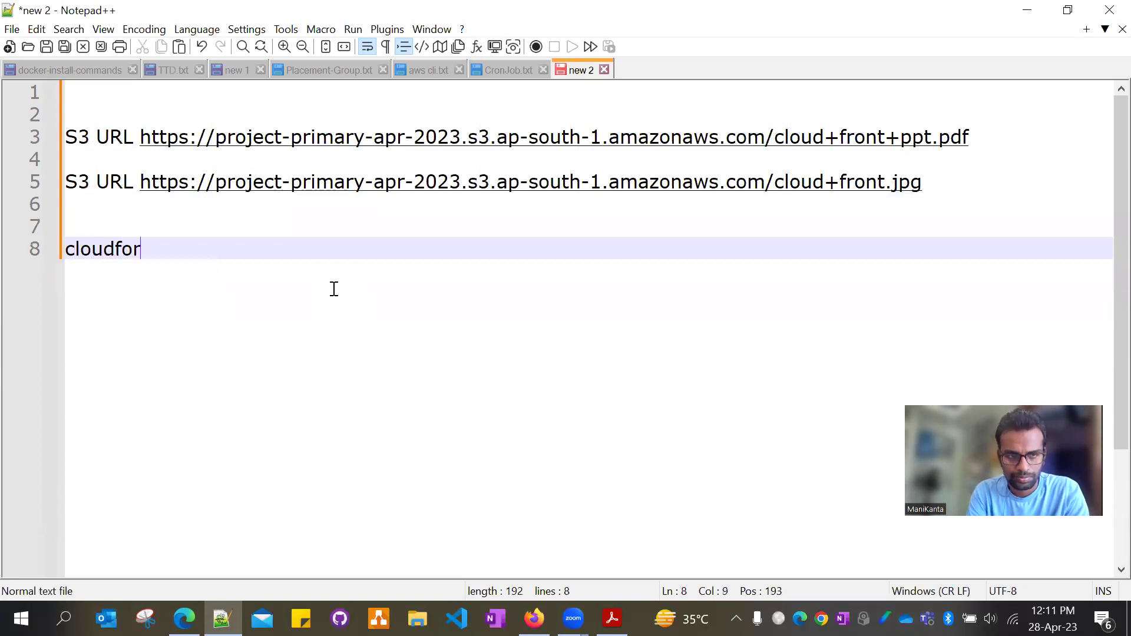
{"action": "type", "text": "t url"}
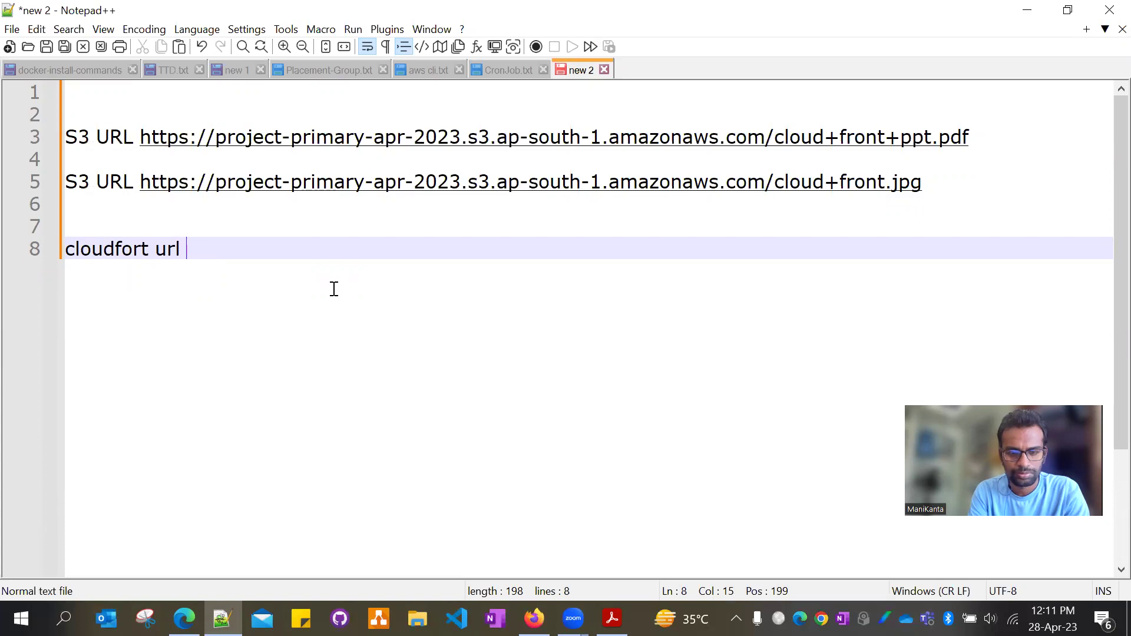
{"action": "key", "text": "ctrl+v"}
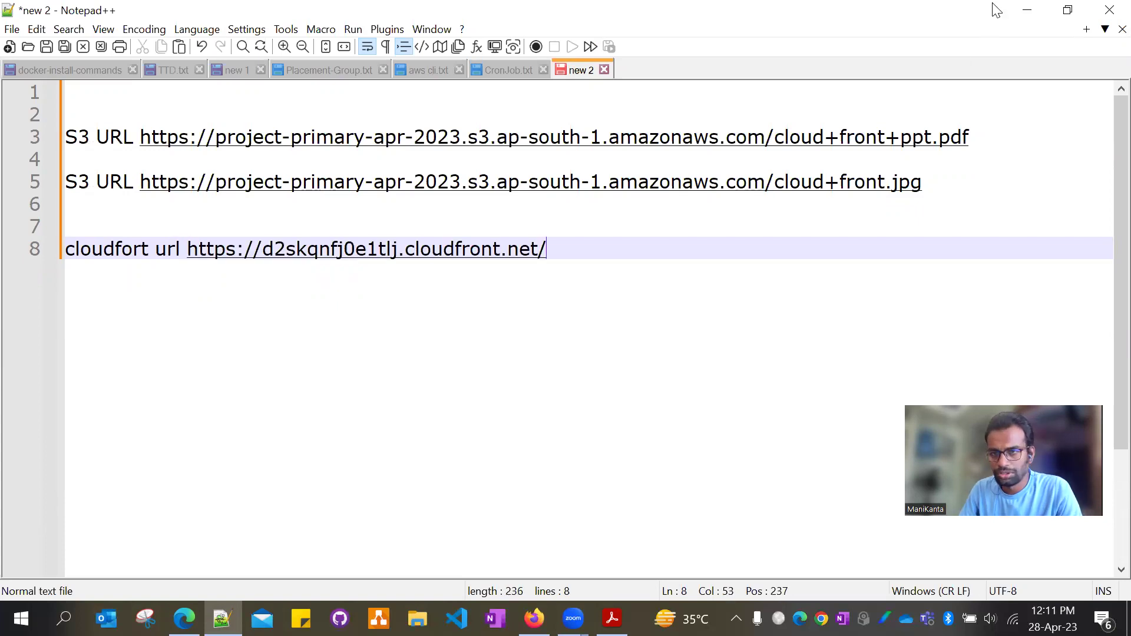
Step: Append the file name cloud+front+ppt.pdf from the first S3 URL to the CloudFront address on line 8
{"action": "left_click", "coordinate": [979, 135]}
{"action": "left_click_drag", "start_coordinate": [979, 134], "coordinate": [780, 136]}
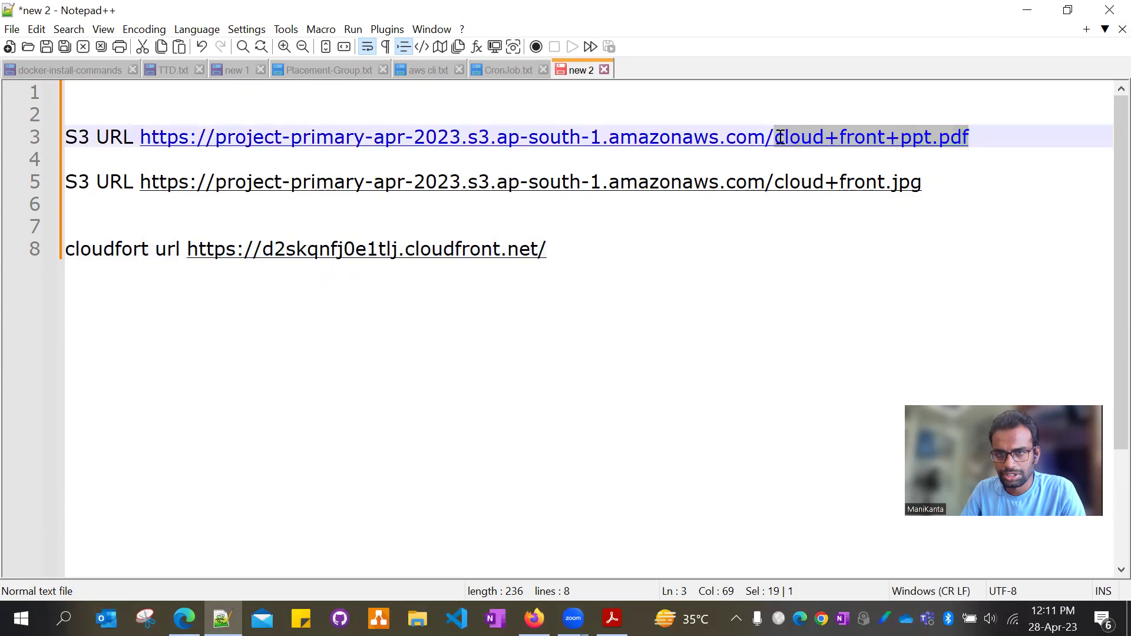
{"action": "key", "text": "ctrl+c"}
{"action": "left_click", "coordinate": [584, 245]}
{"action": "key", "text": "ctrl+v"}
{"action": "left_click", "coordinate": [798, 235]}
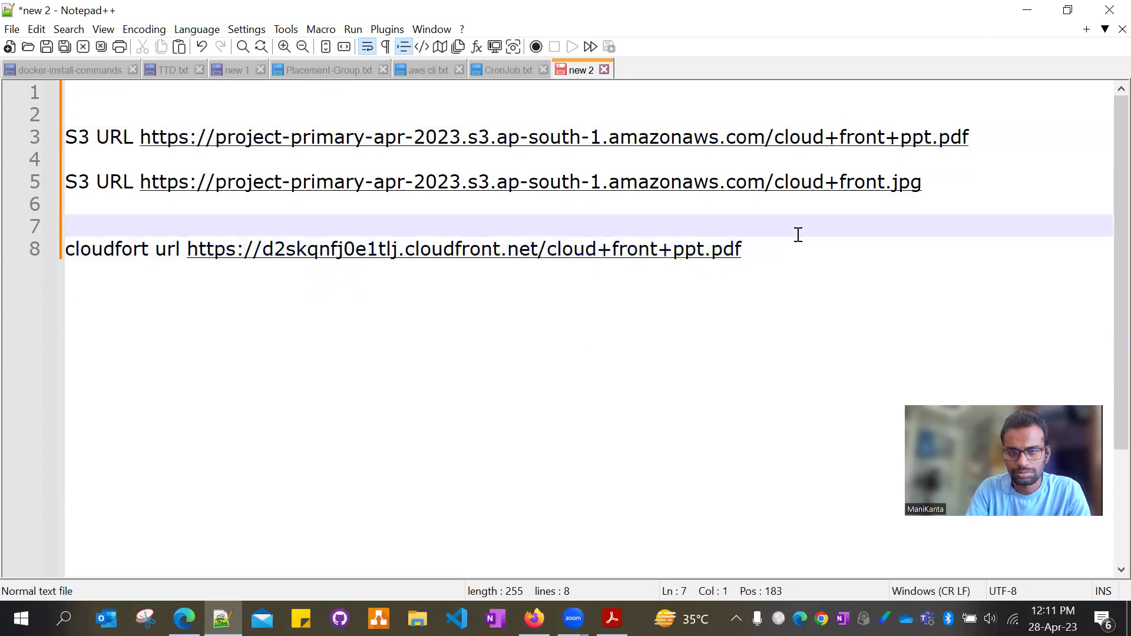
Step: Add a second "cloudfort url" label on line 10, reusing the label text from line 8
{"action": "left_click", "coordinate": [798, 245]}
{"action": "key", "text": "Return"}
{"action": "key", "text": "Return"}
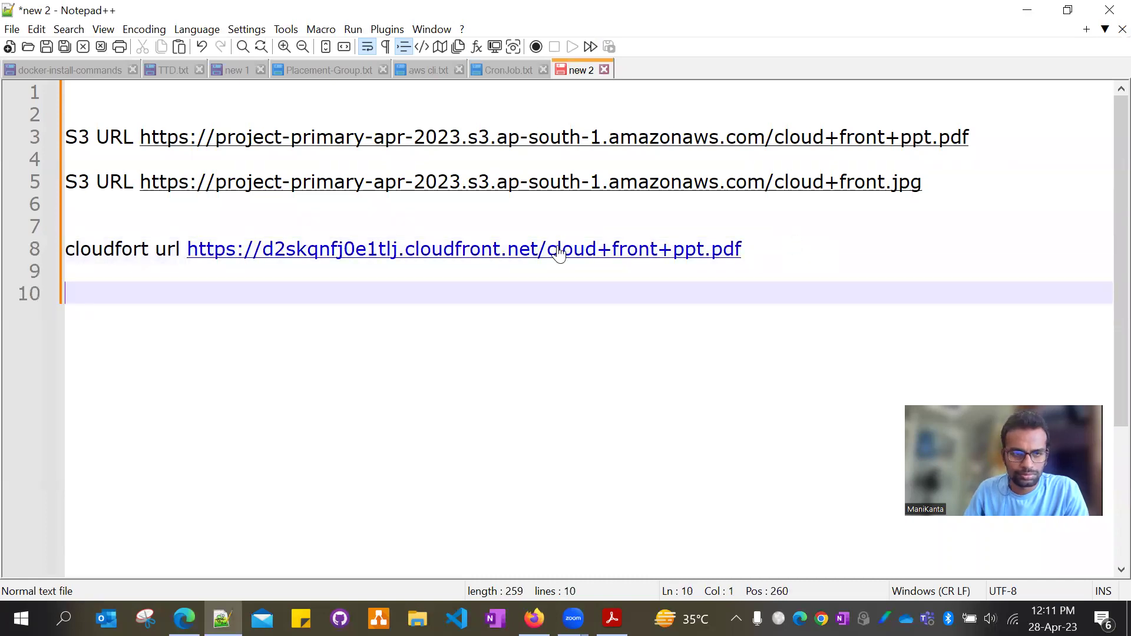
{"action": "left_click", "coordinate": [67, 248]}
{"action": "left_click_drag", "start_coordinate": [71, 246], "coordinate": [182, 247]}
{"action": "key", "text": "ctrl+c"}
{"action": "left_click", "coordinate": [115, 299]}
{"action": "key", "text": "ctrl+v"}
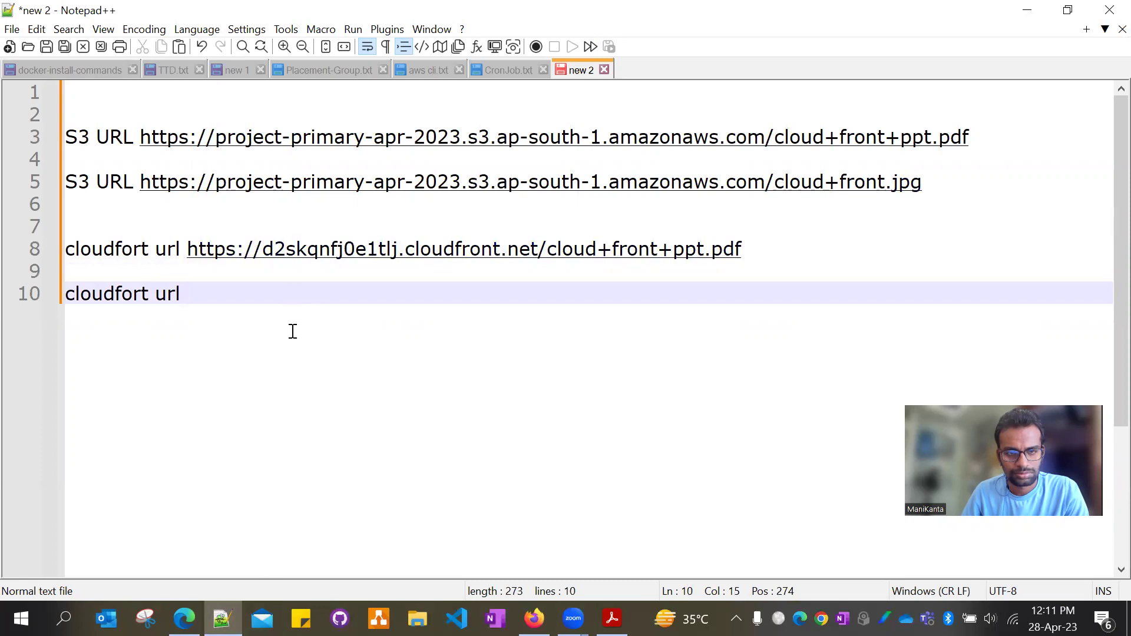
{"action": "left_click_drag", "start_coordinate": [187, 258], "coordinate": [546, 243]}
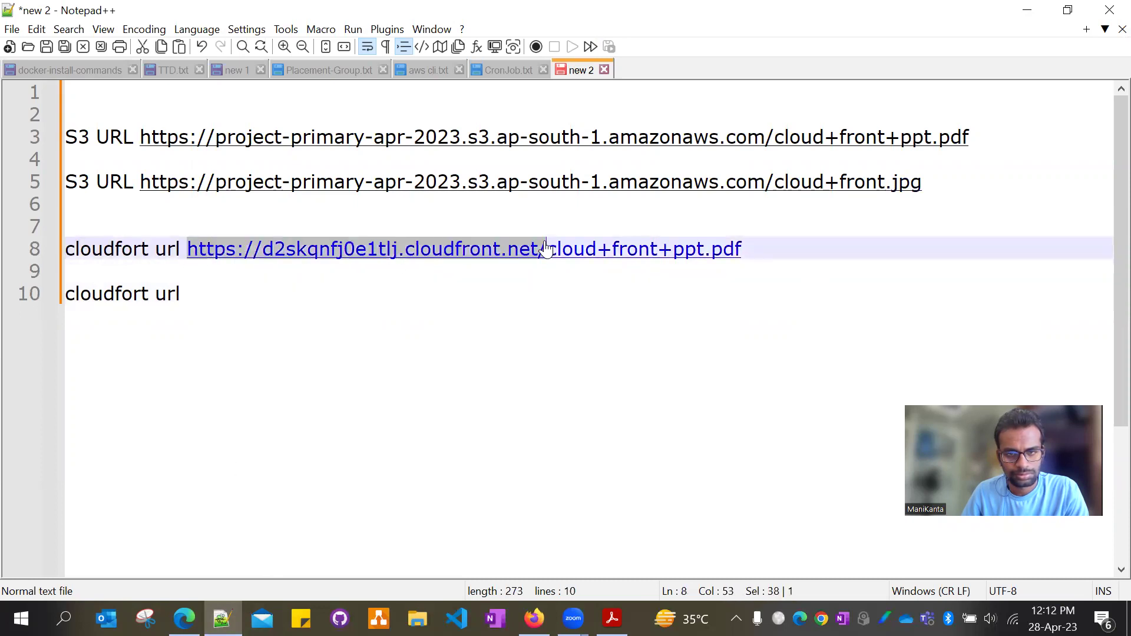
{"action": "key", "text": "ctrl+c"}
{"action": "left_click", "coordinate": [295, 304]}
{"action": "key", "text": "ctrl+v"}
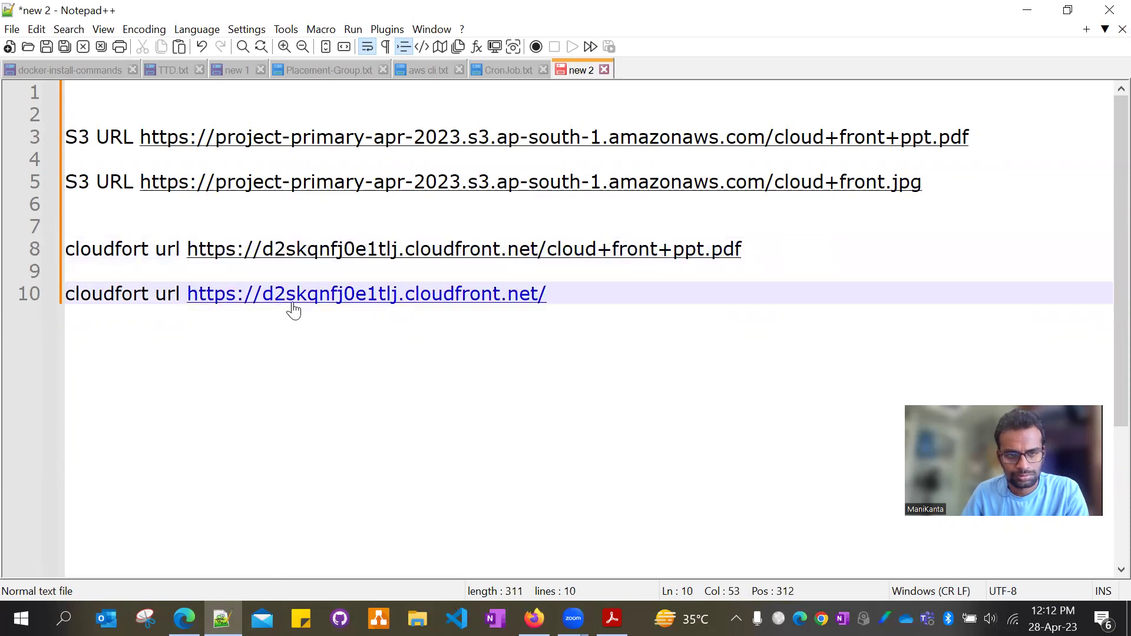
Step: Append the file name cloud+front.jpg from the second S3 URL to the CloudFront address on line 10, followed by two line breaks
{"action": "left_click_drag", "start_coordinate": [937, 179], "coordinate": [776, 179]}
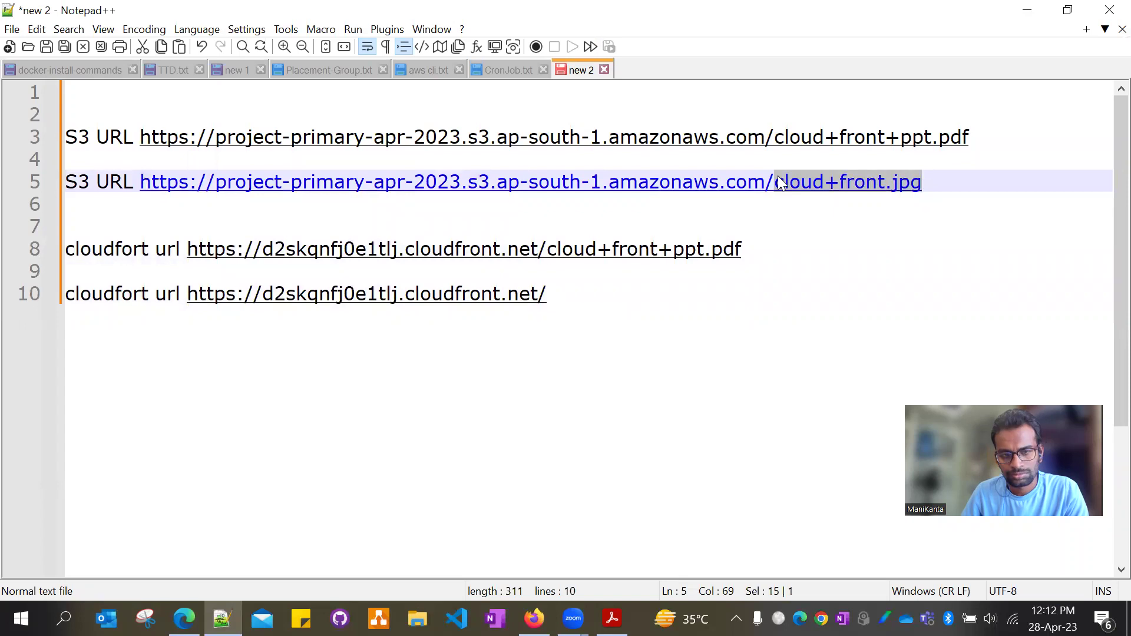
{"action": "key", "text": "ctrl+c"}
{"action": "left_click", "coordinate": [595, 292]}
{"action": "key", "text": "ctrl+v"}
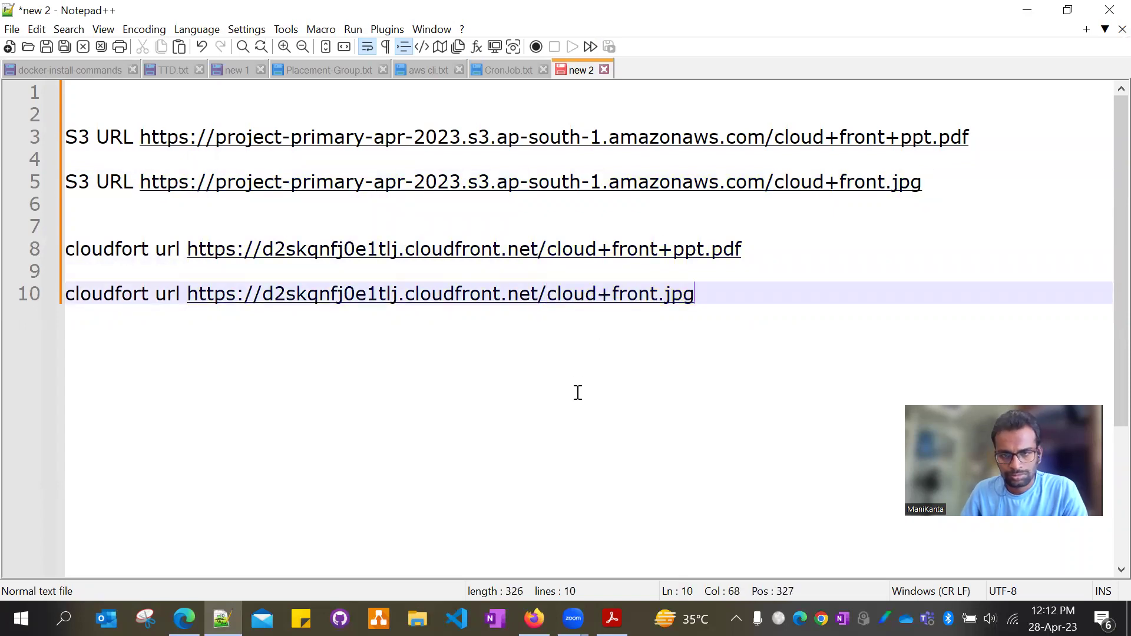
{"action": "key", "text": "Return"}
{"action": "key", "text": "Return"}
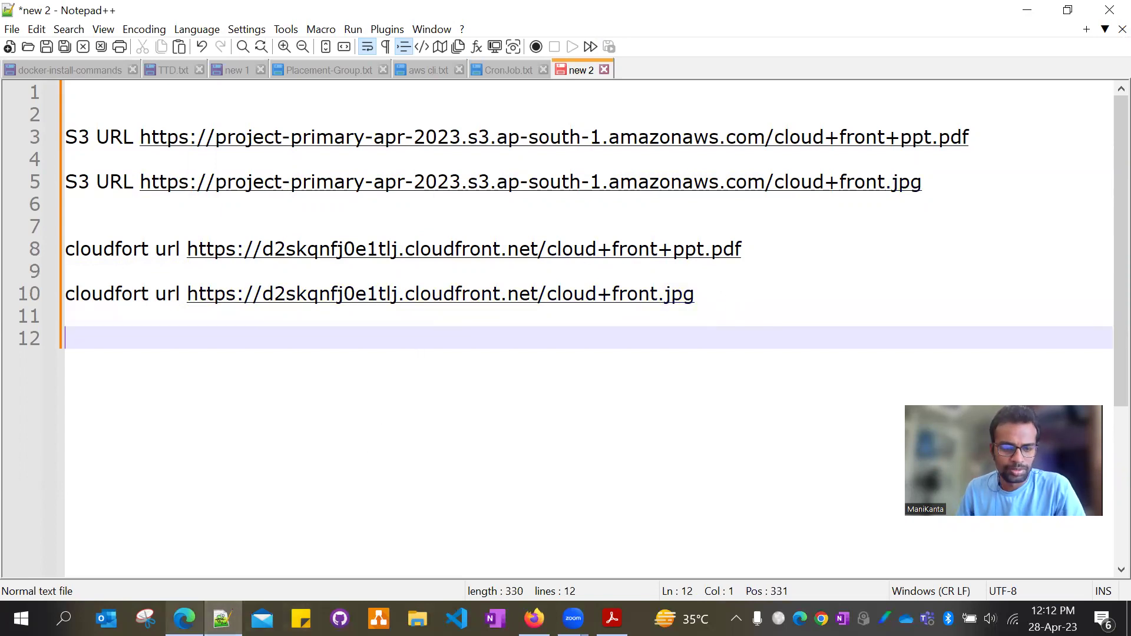
Step: Switch to Edge, reload the S3-hosted PDF and look through it, and view the cloud+front.jpg image and its S3 address
{"action": "left_click", "coordinate": [184, 618]}
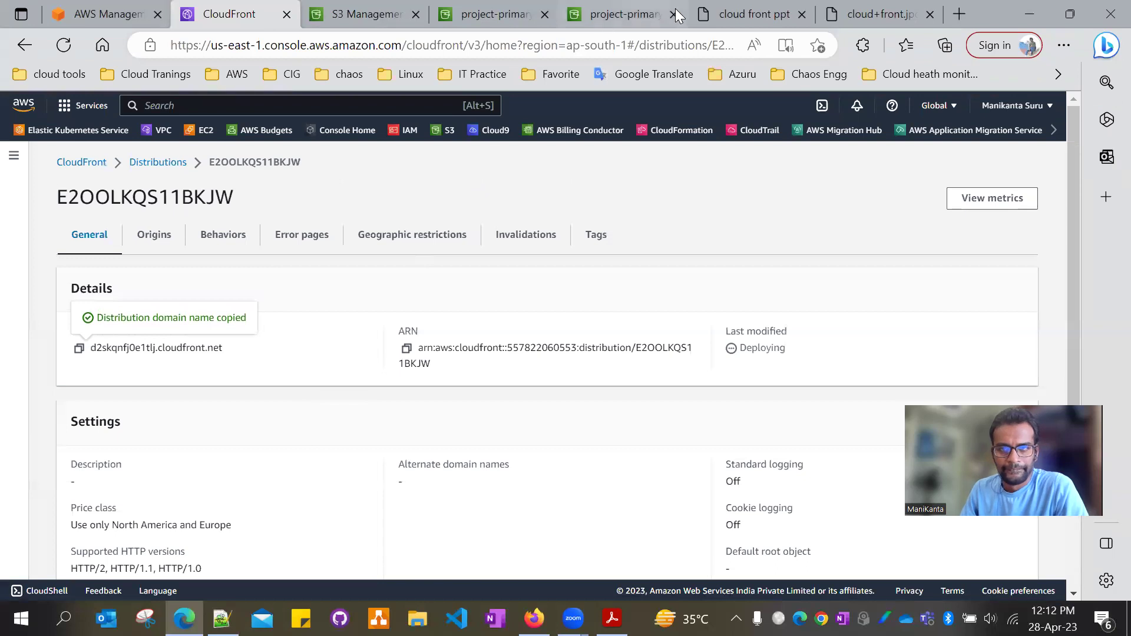
{"action": "left_click", "coordinate": [730, 13]}
{"action": "left_click", "coordinate": [767, 13]}
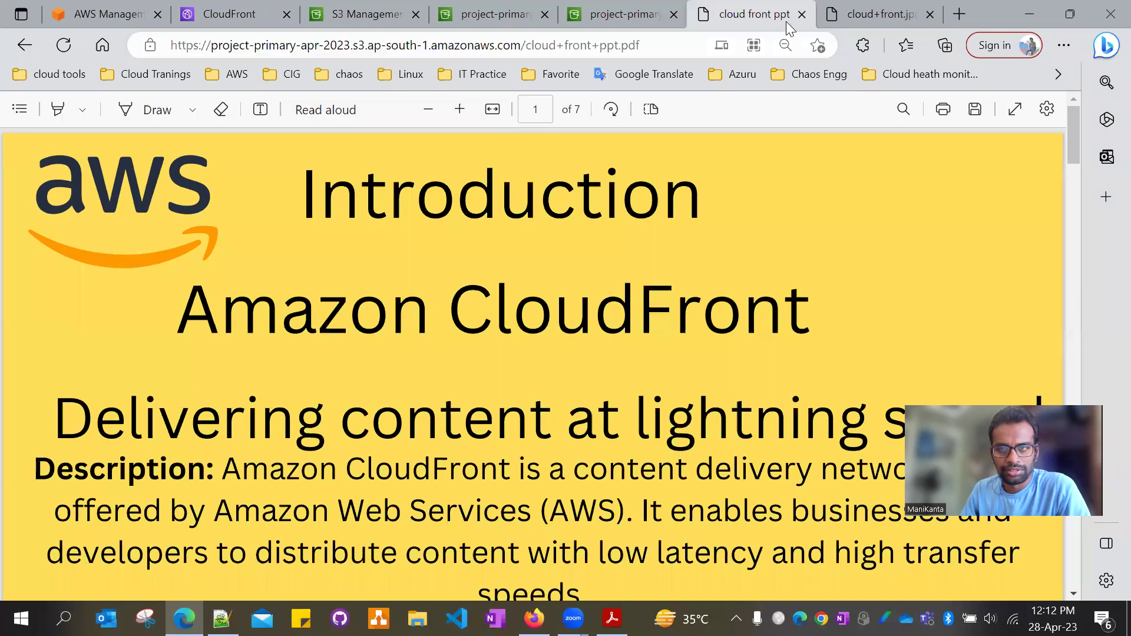
{"action": "left_click", "coordinate": [63, 45]}
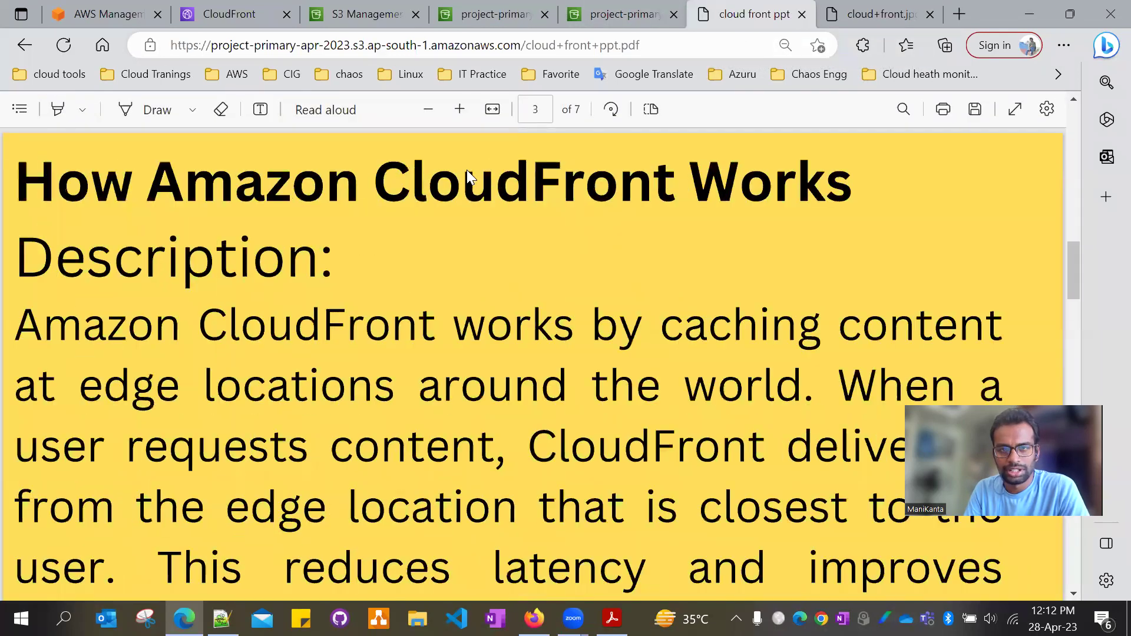
{"action": "left_click", "coordinate": [900, 8]}
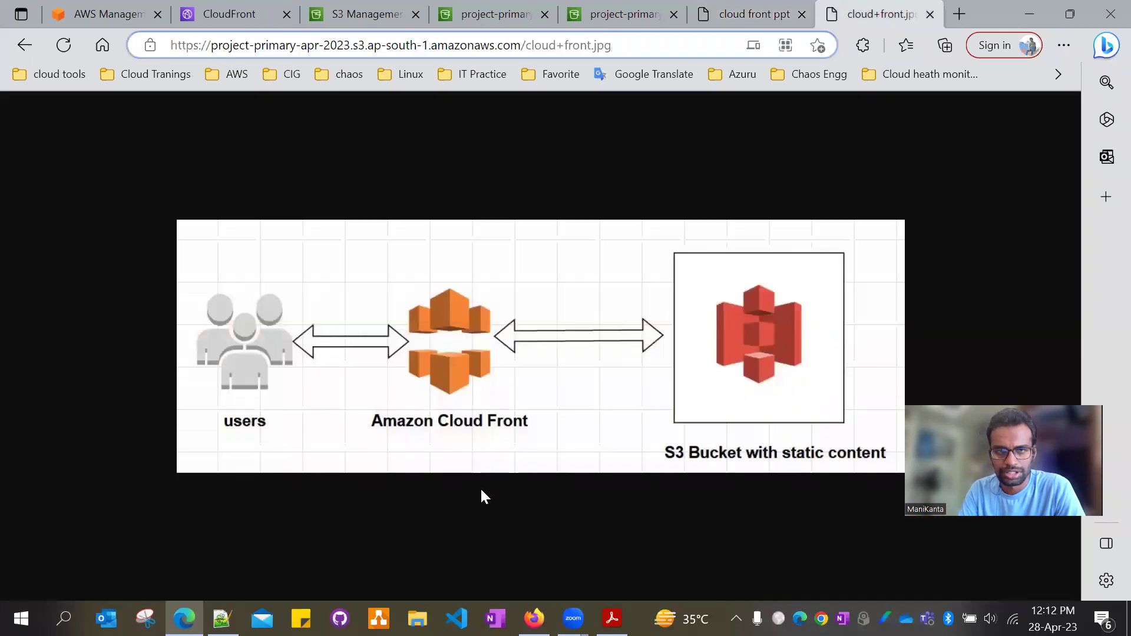
{"action": "left_click", "coordinate": [648, 54]}
{"action": "left_click_drag", "start_coordinate": [648, 54], "coordinate": [168, 75]}
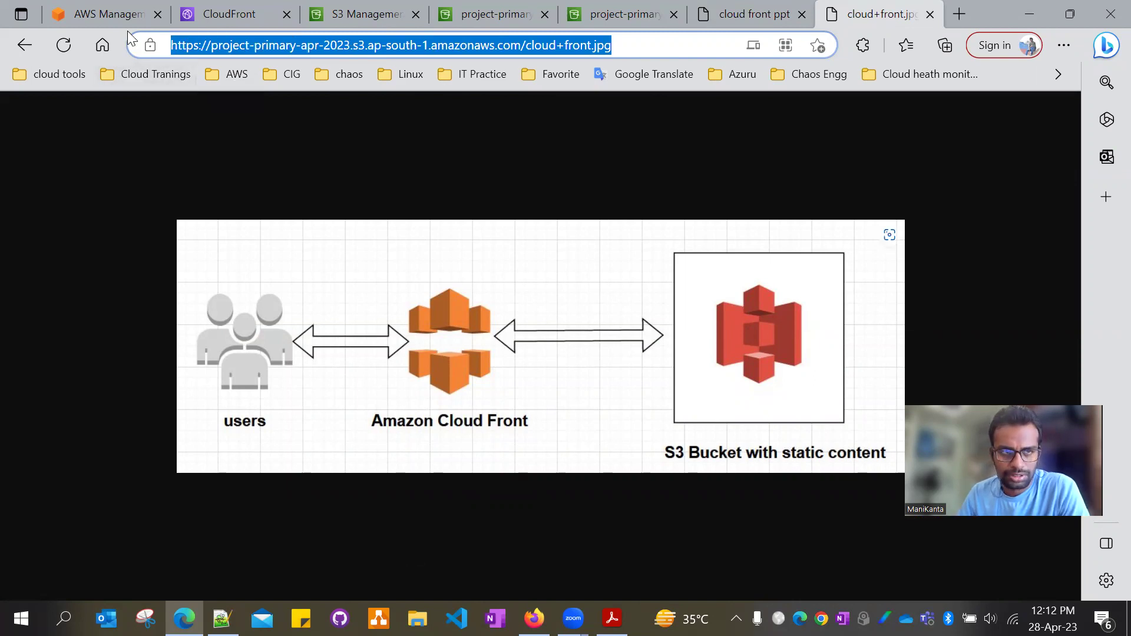
Step: Switch to the draw.io diagram in Firefox, examine how the regions connect to the source data in India, and return to Edge
{"action": "key", "text": "alt+Tab"}
{"action": "left_click", "coordinate": [242, 9]}
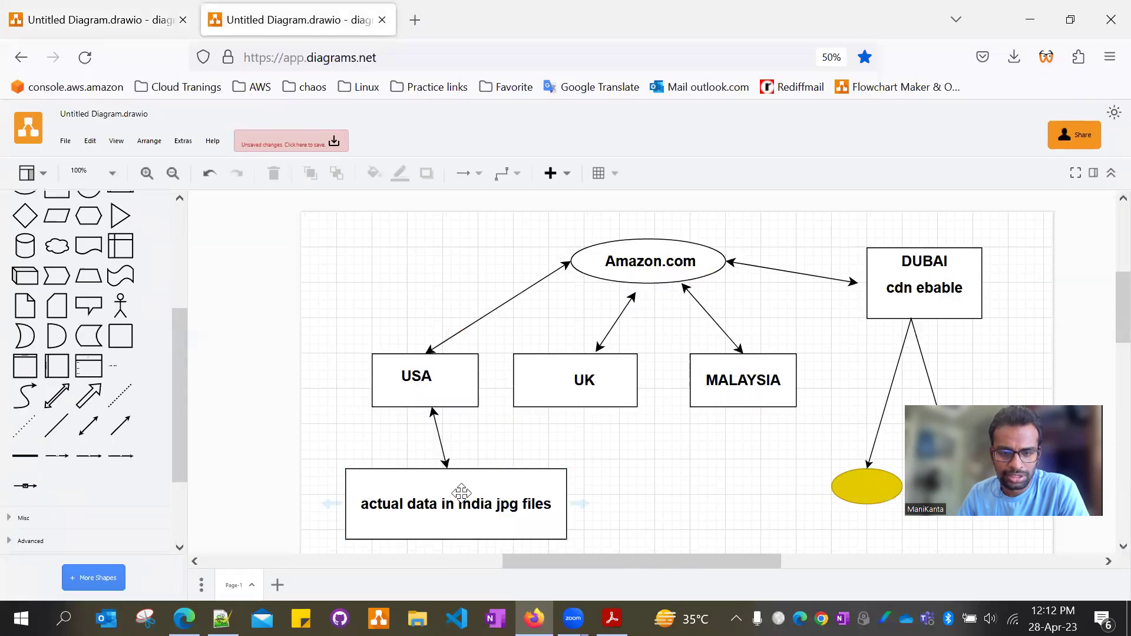
{"action": "scroll", "coordinate": [465, 488], "scroll_direction": "down", "scroll_amount": 1}
{"action": "left_click", "coordinate": [477, 505]}
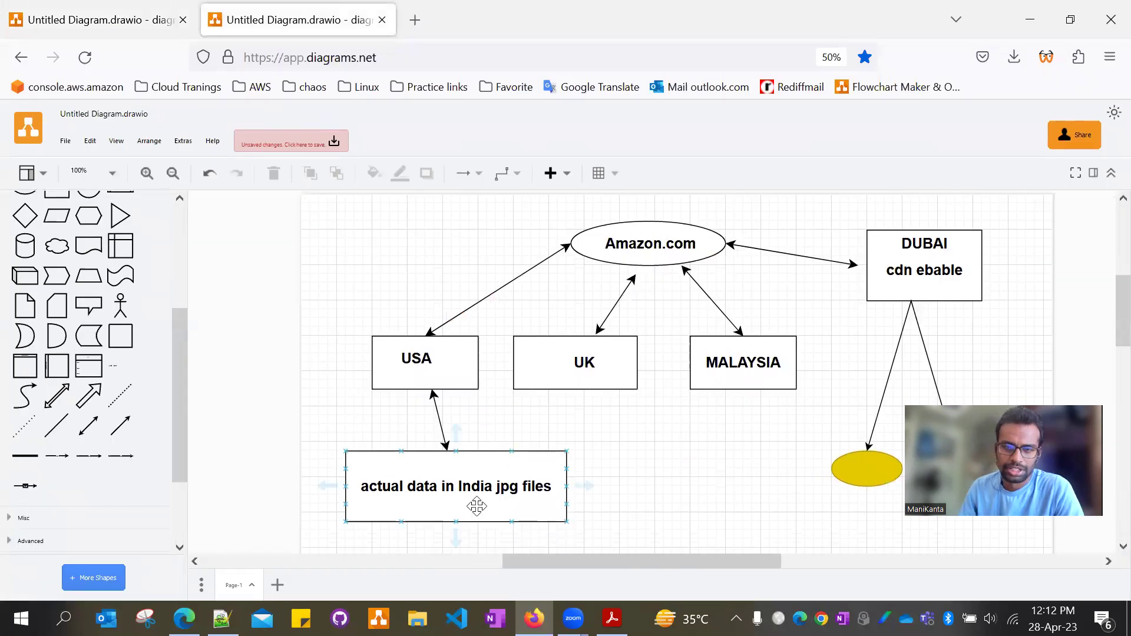
{"action": "left_click", "coordinate": [560, 310]}
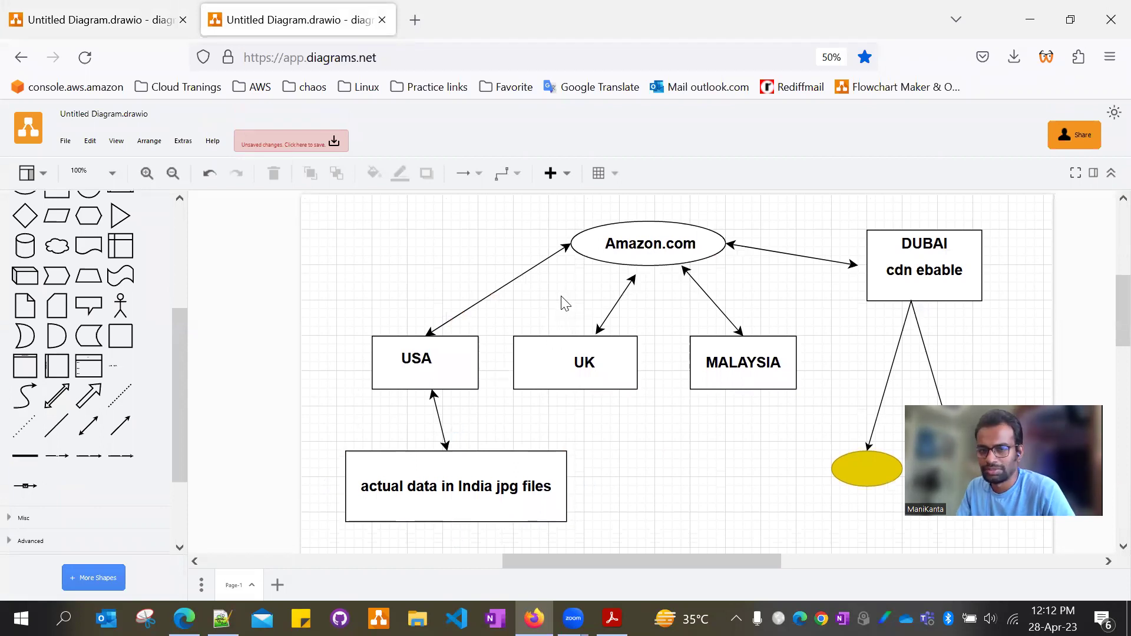
{"action": "left_click", "coordinate": [1031, 29]}
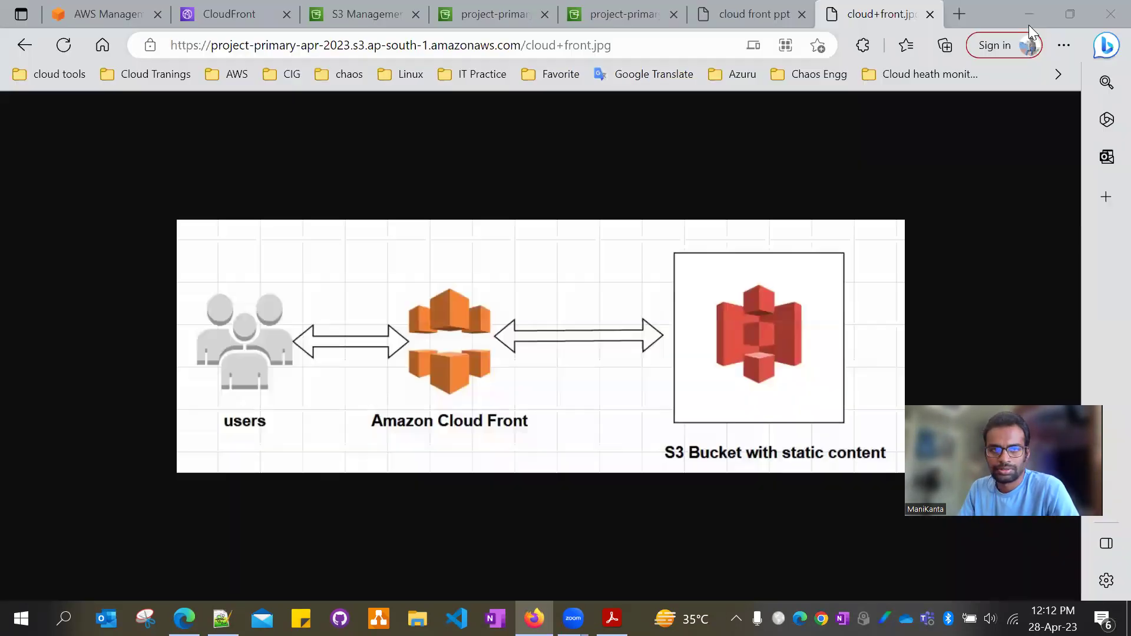
Step: Refresh the CloudFront distribution page and check its deployment status in both the distributions list and the distribution's details
{"action": "left_click", "coordinate": [106, 15]}
{"action": "left_click", "coordinate": [227, 9]}
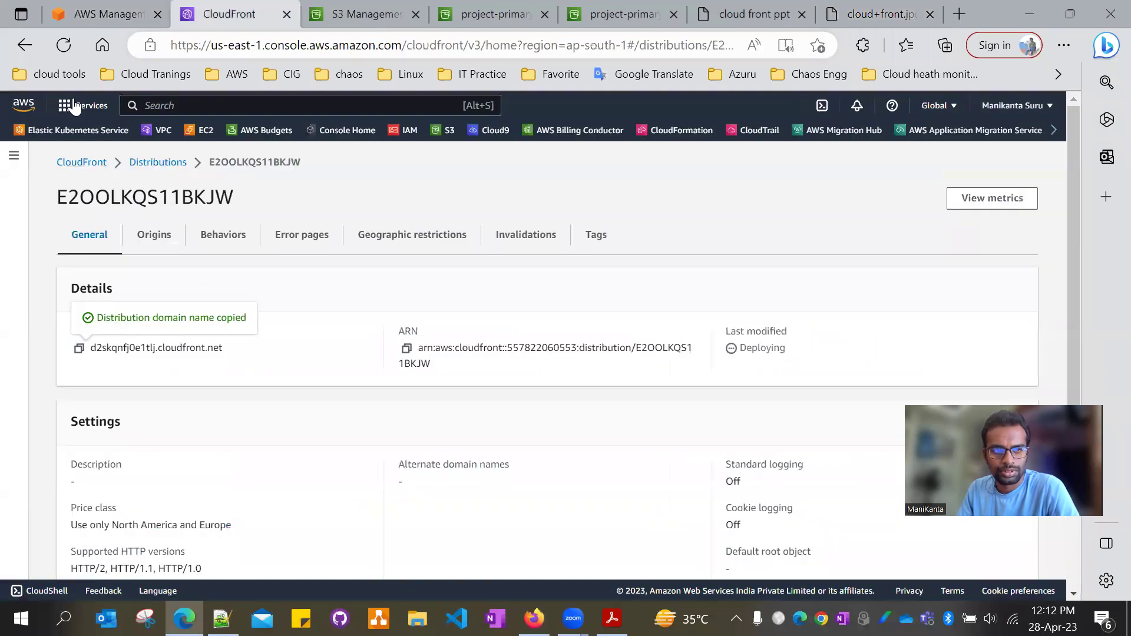
{"action": "left_click", "coordinate": [66, 45]}
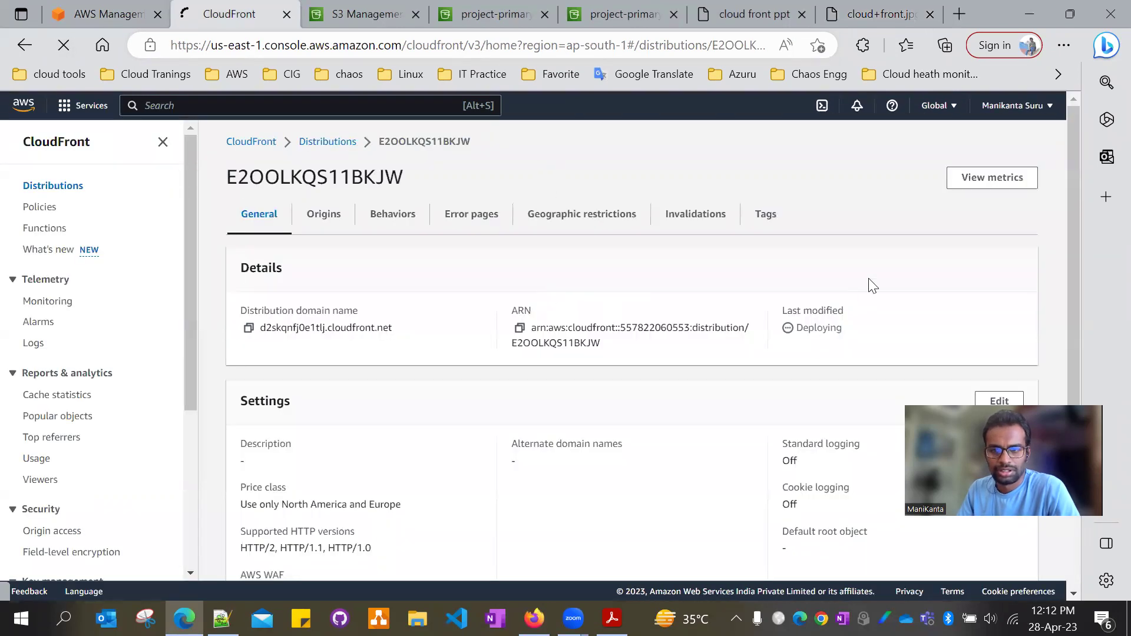
{"action": "left_click", "coordinate": [333, 162]}
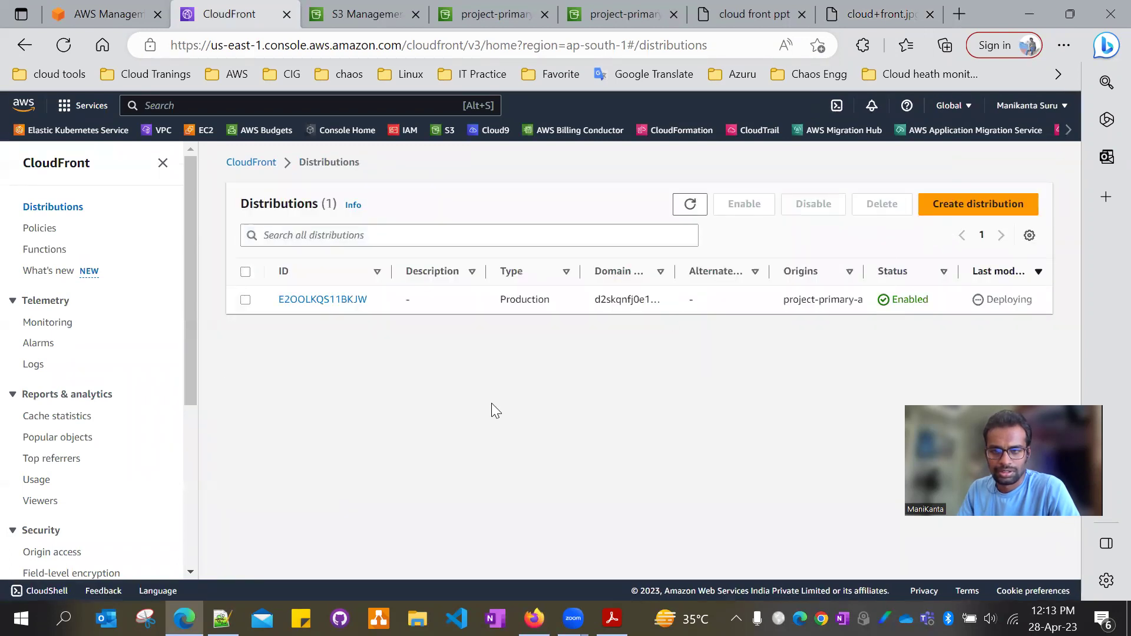
{"action": "left_click", "coordinate": [352, 299]}
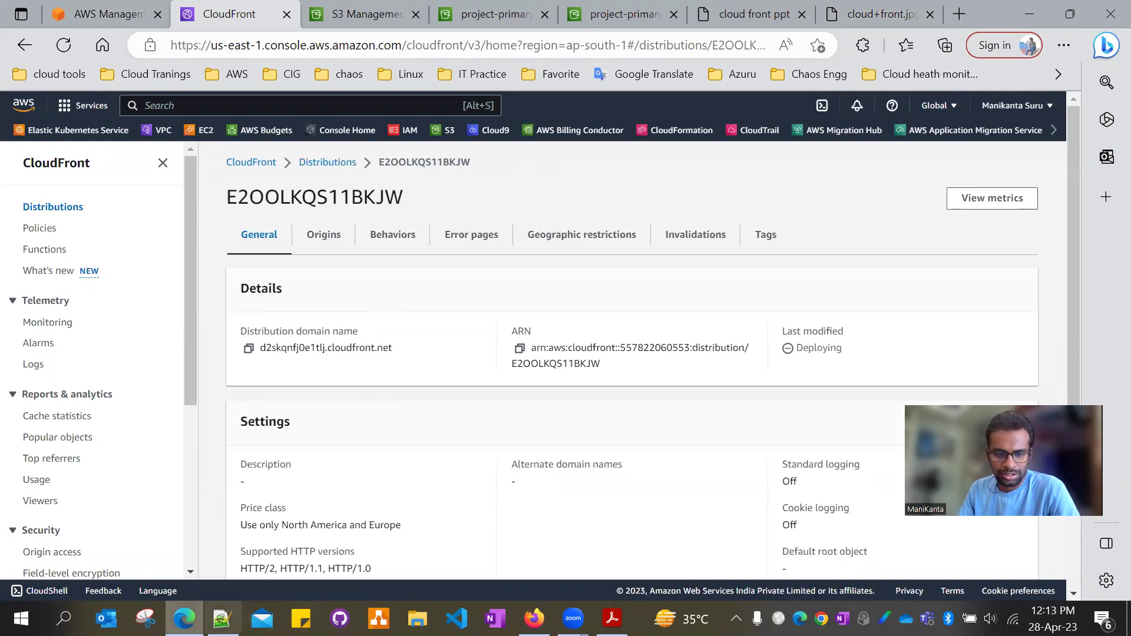
Step: Copy the CloudFront PDF URL from line 8 of the Notepad++ notes and load it in a new Firefox tab
{"action": "left_click", "coordinate": [221, 618]}
{"action": "left_click", "coordinate": [738, 243]}
{"action": "left_click_drag", "start_coordinate": [739, 243], "coordinate": [187, 242]}
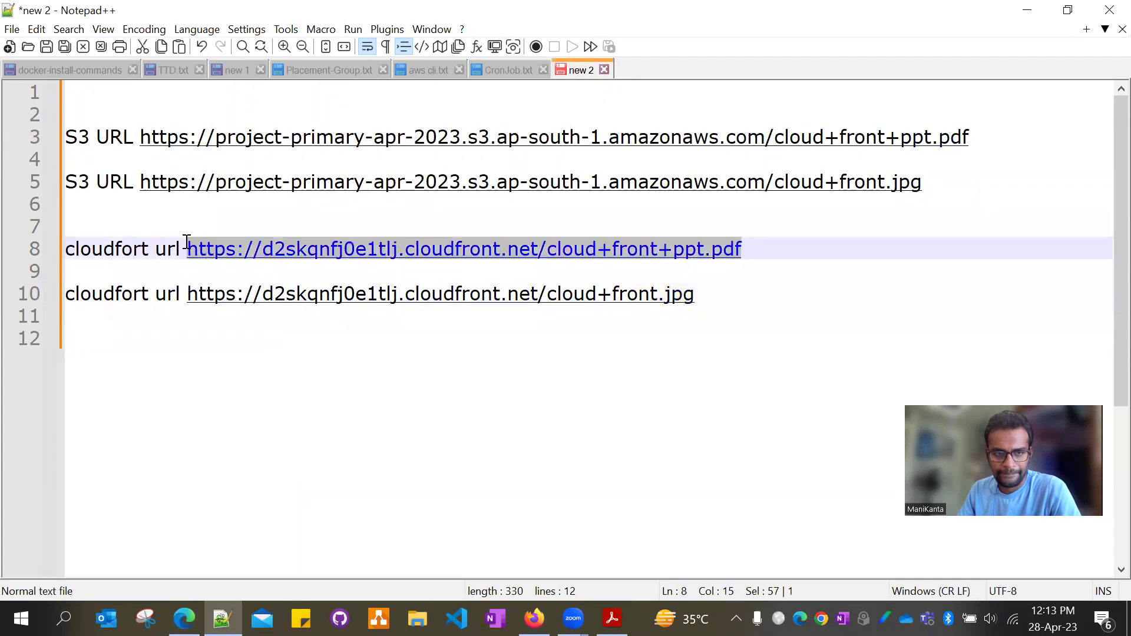
{"action": "right_click", "coordinate": [199, 248]}
{"action": "left_click", "coordinate": [228, 271]}
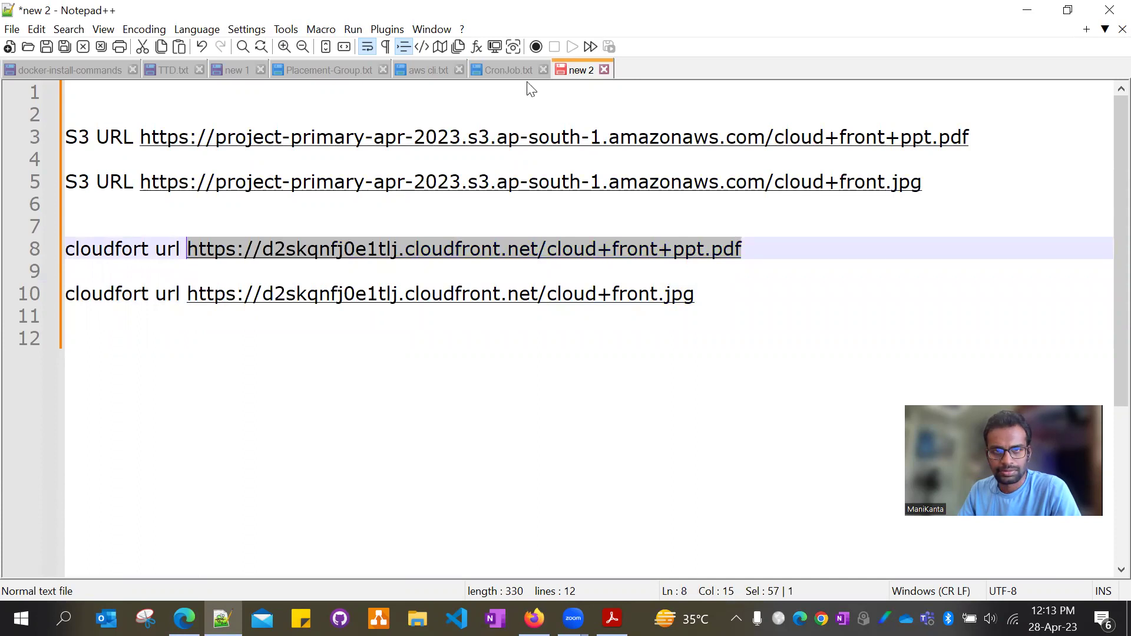
{"action": "key", "text": "alt+Tab"}
{"action": "key", "text": "ctrl+v"}
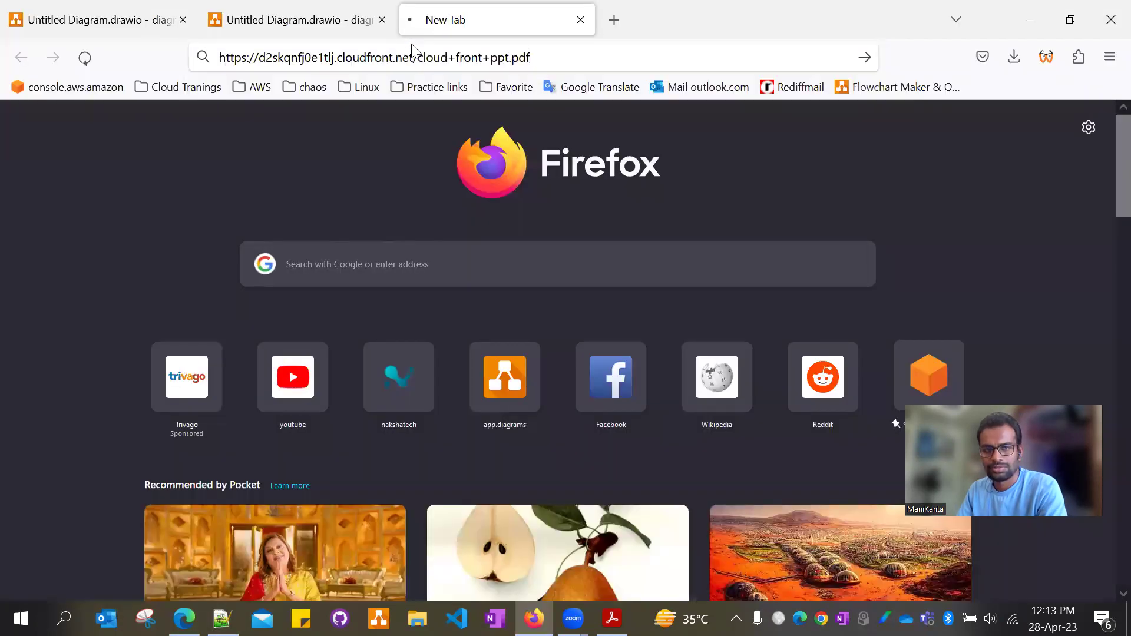
{"action": "key", "text": "Return"}
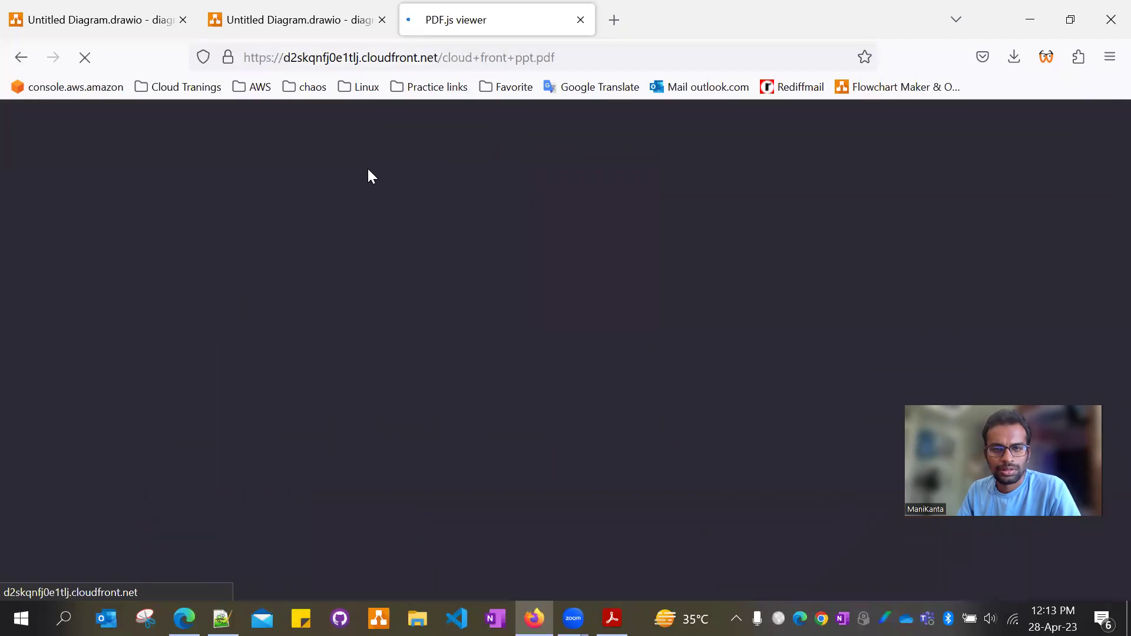